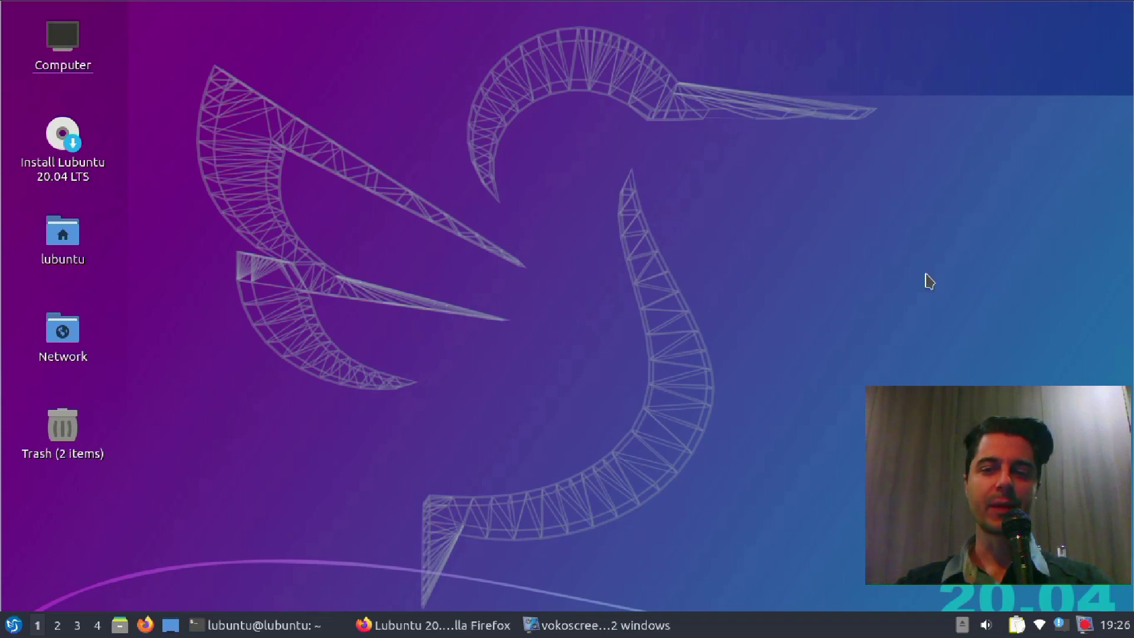
Step: Reduce the webcam preview to 160x120 in vokoscreen's camera settings
click(924, 499)
drag(1002, 529, 672, 181)
drag(767, 362, 703, 362)
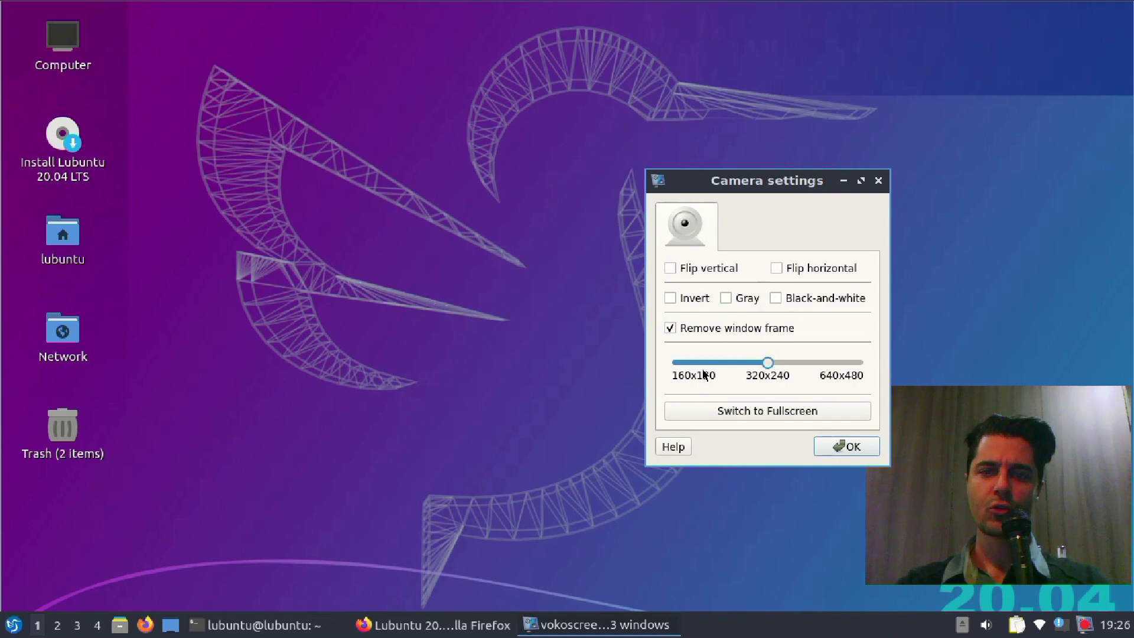
click(938, 436)
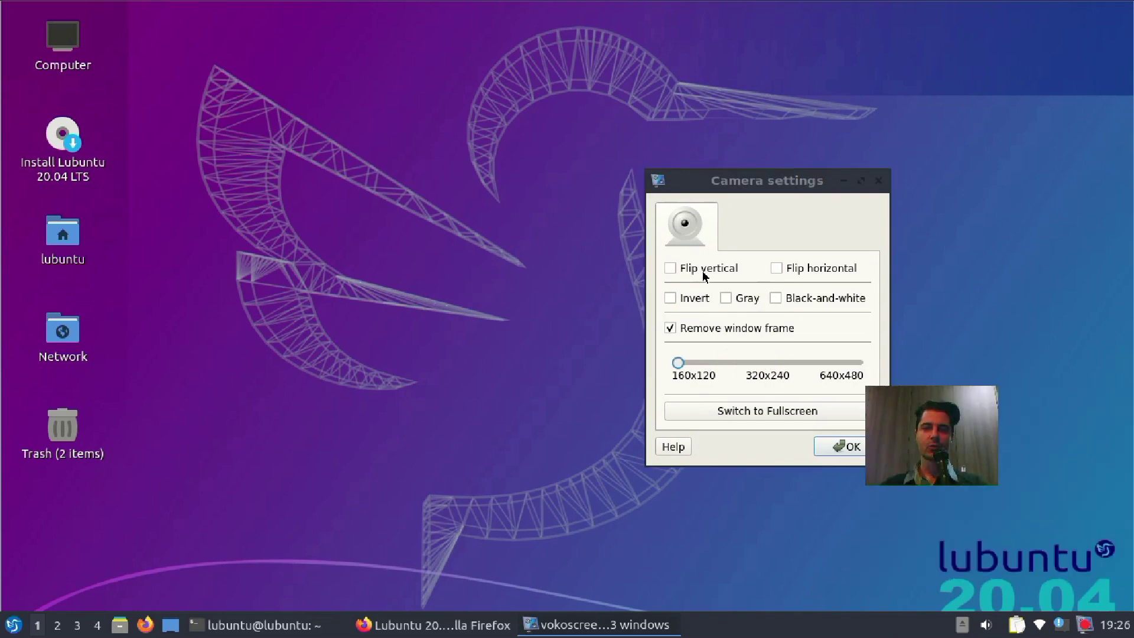
Step: Temporarily restore the webcam preview's frame to move it to the desktop corner above the taskbar, remove the frame again, and accept the settings
click(703, 330)
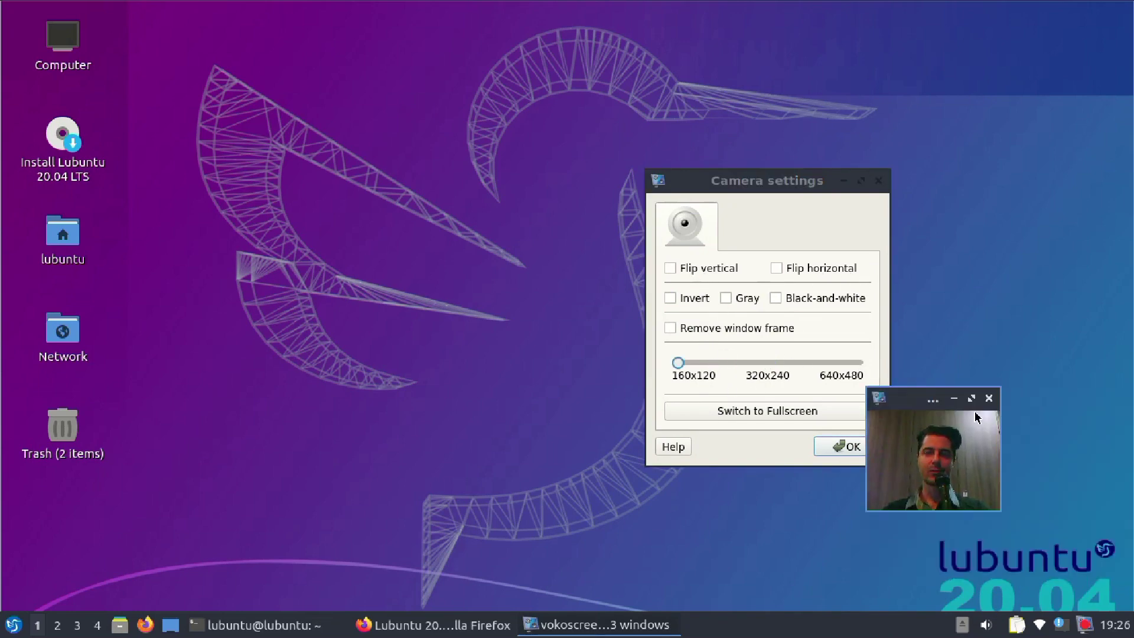
drag(923, 398, 1050, 505)
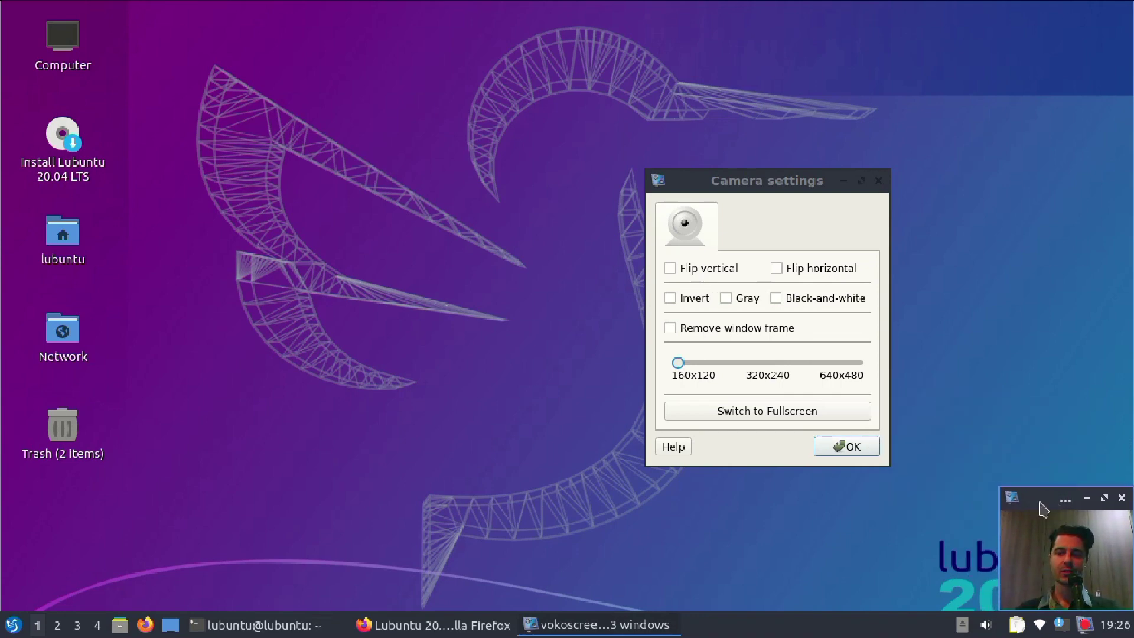
click(705, 329)
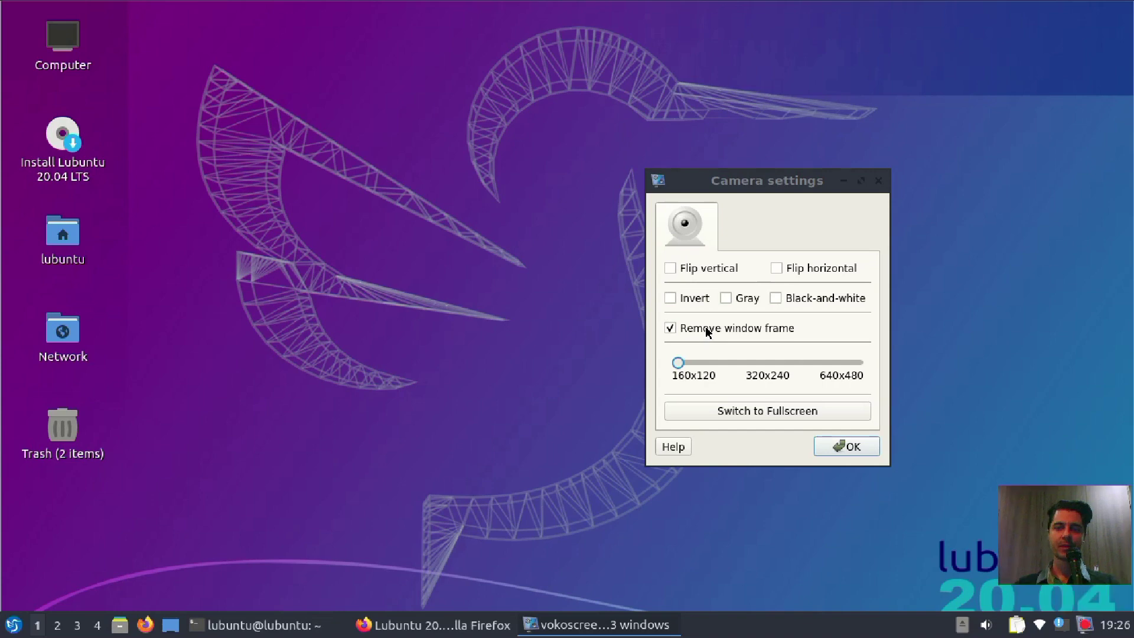
click(853, 447)
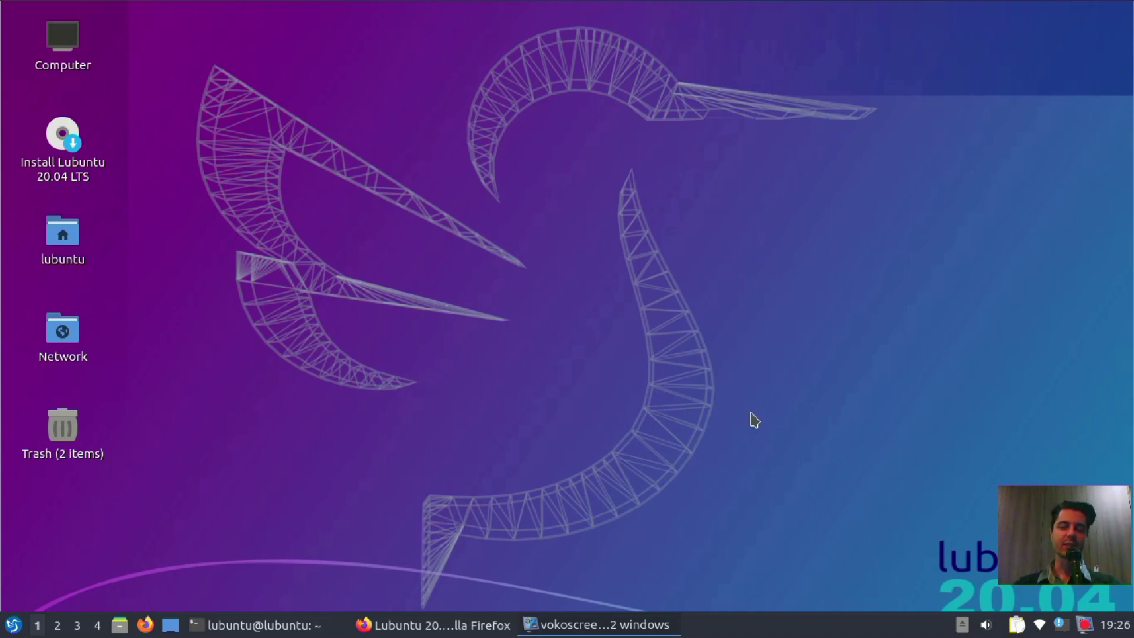
Step: Show the terminal with the lsb_release -a output and move its window toward the middle of the desktop
click(322, 623)
drag(441, 84, 614, 69)
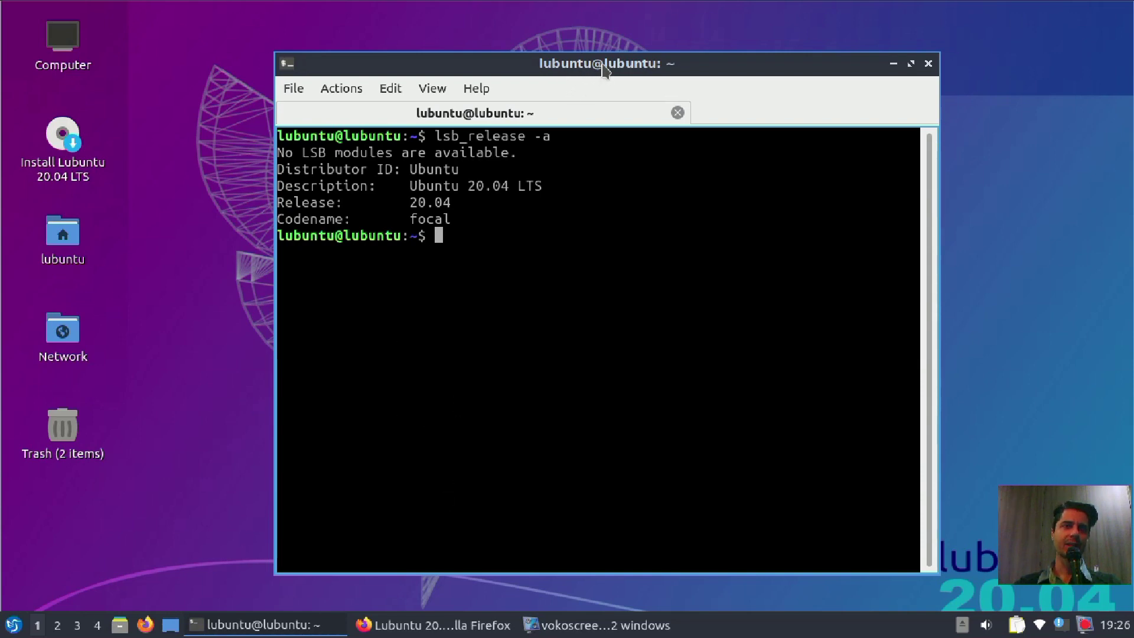
Step: Switch to Firefox and search Google for "lubuntu" in a new tab
click(434, 625)
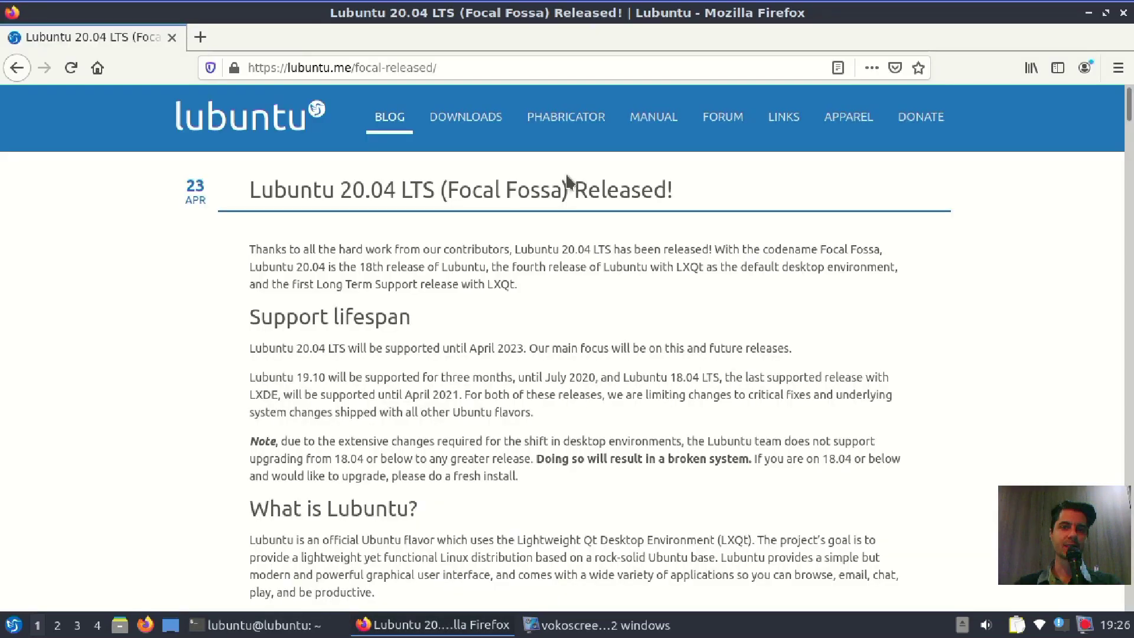
click(201, 36)
text(lu)
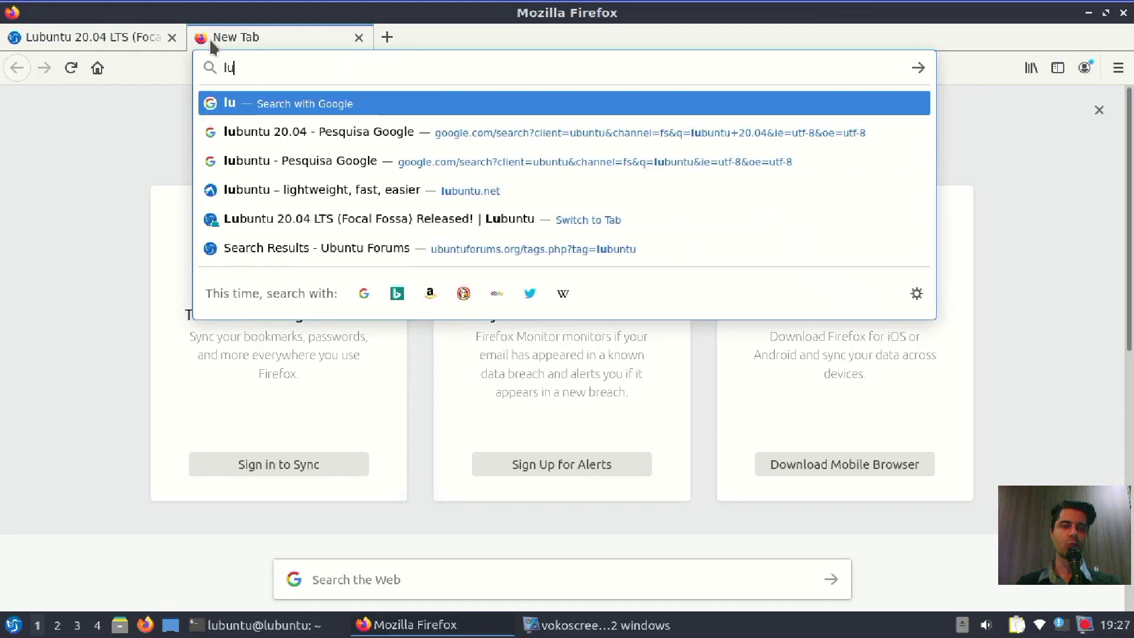
text(bu)
key(BackSpace)
text(bu)
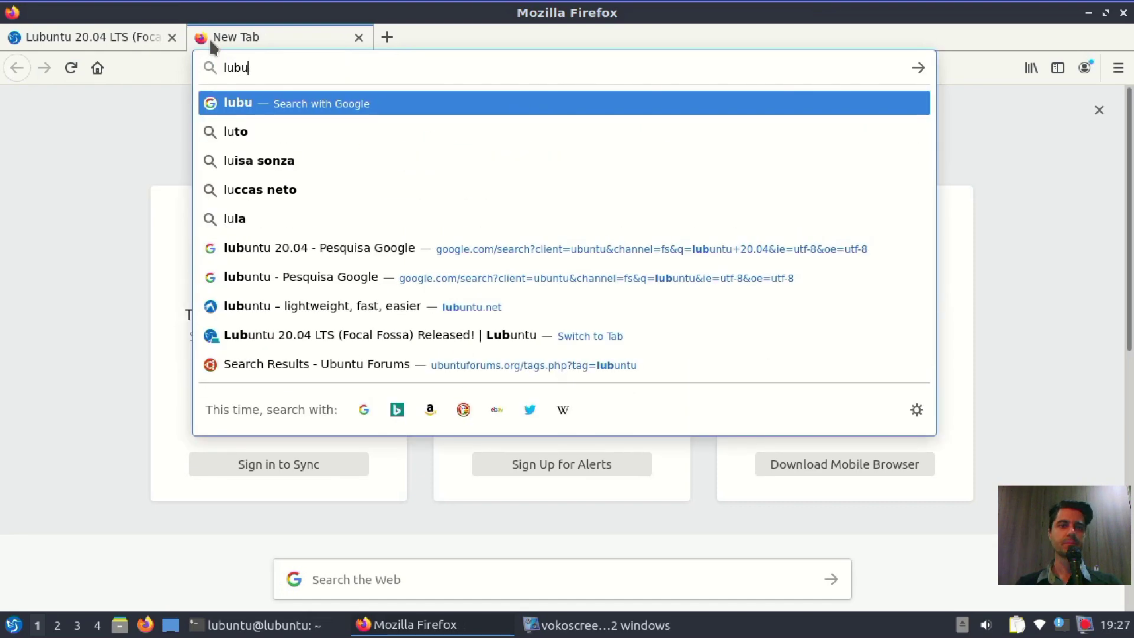
text(ntu)
key(Return)
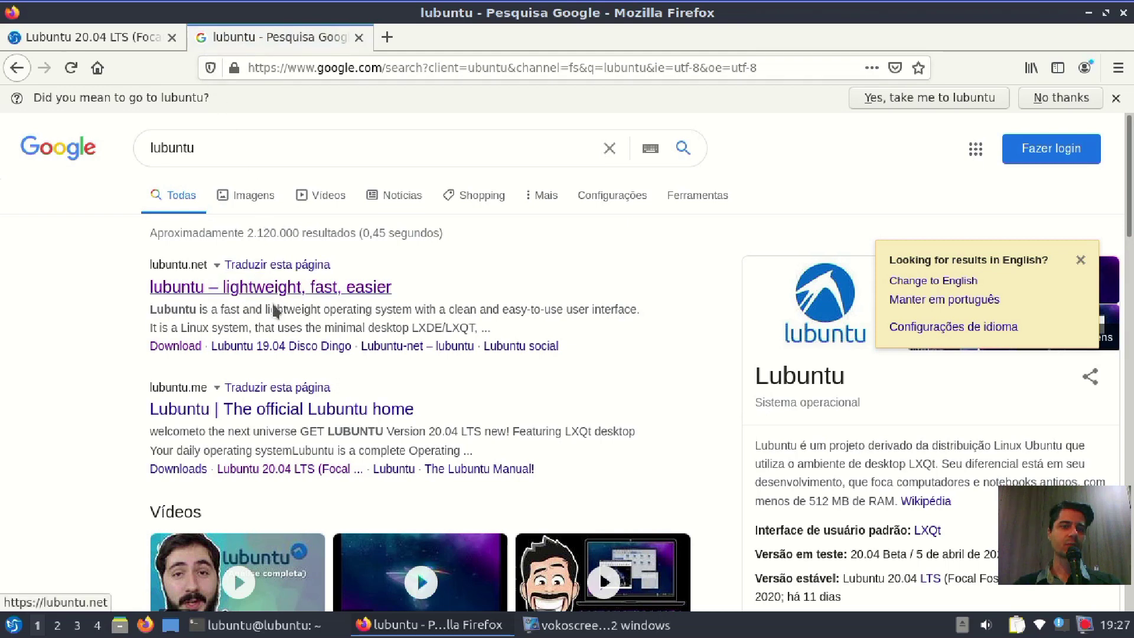
Step: Open the lubuntu.net search result and look over its home page
click(236, 290)
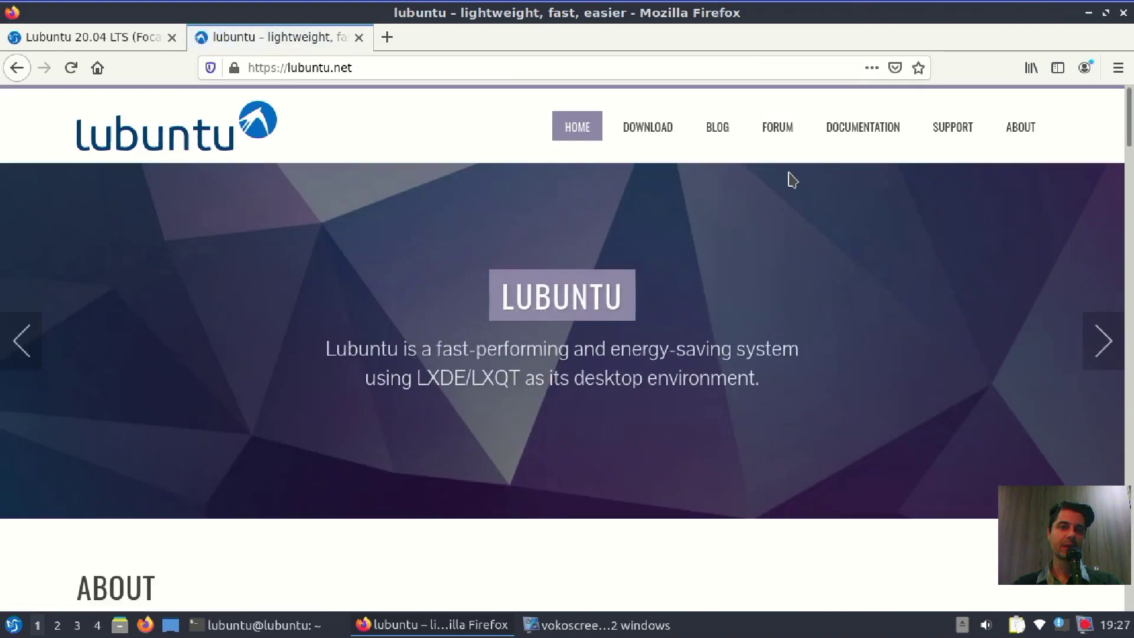
scroll(791, 179, down, 4)
scroll(785, 177, up, 4)
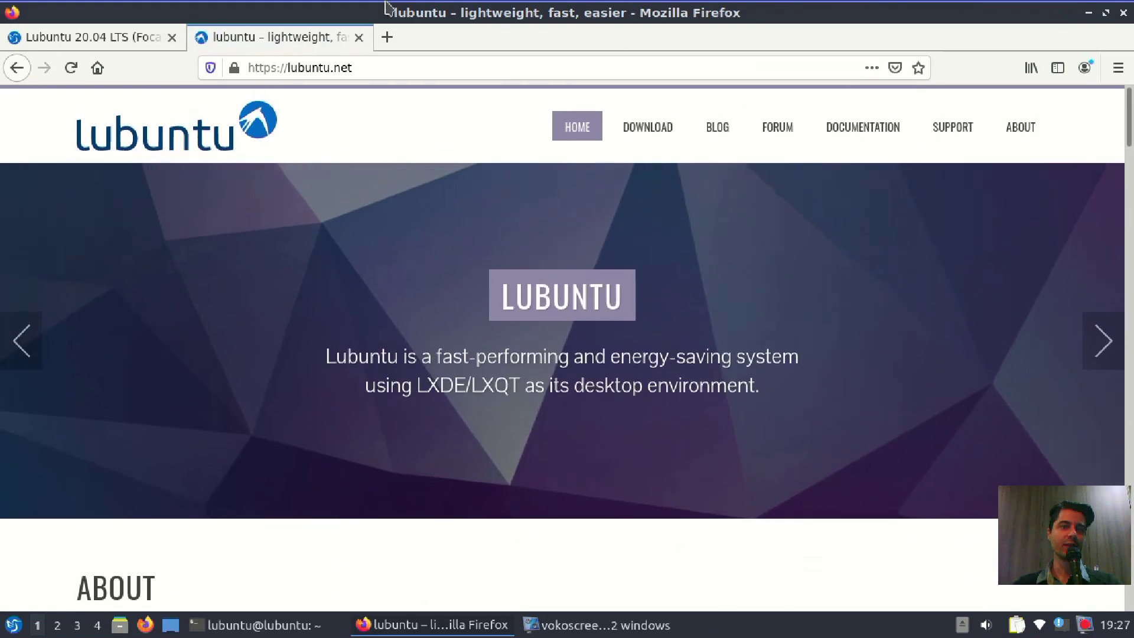
Step: Return to the search results, open the official Lubuntu home at lubuntu.me, and look through its front page
click(17, 67)
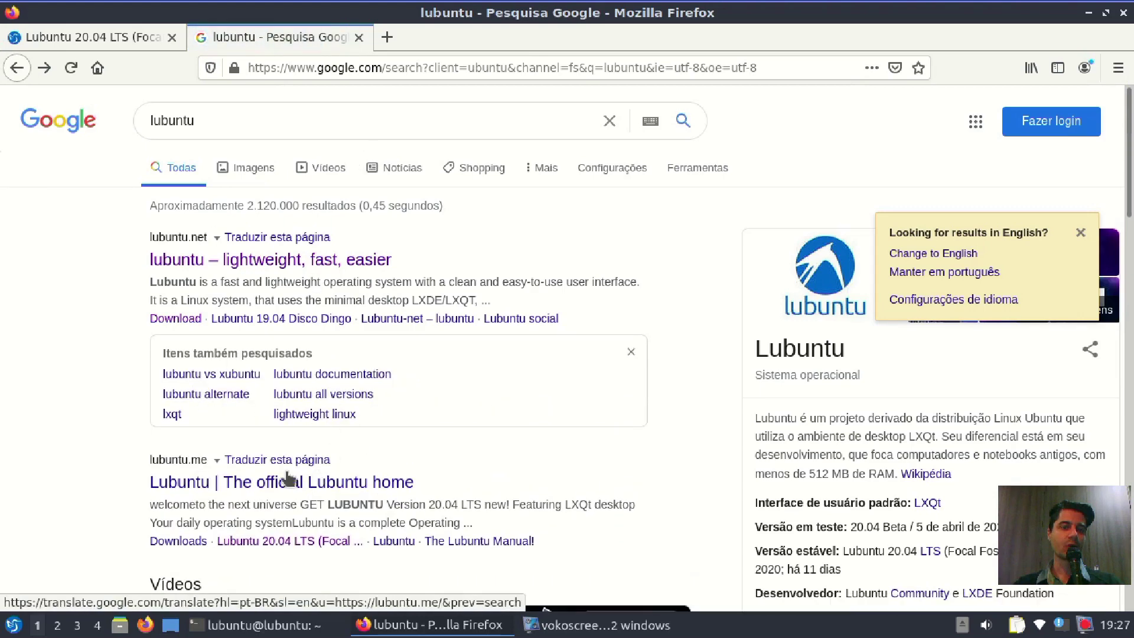
click(281, 483)
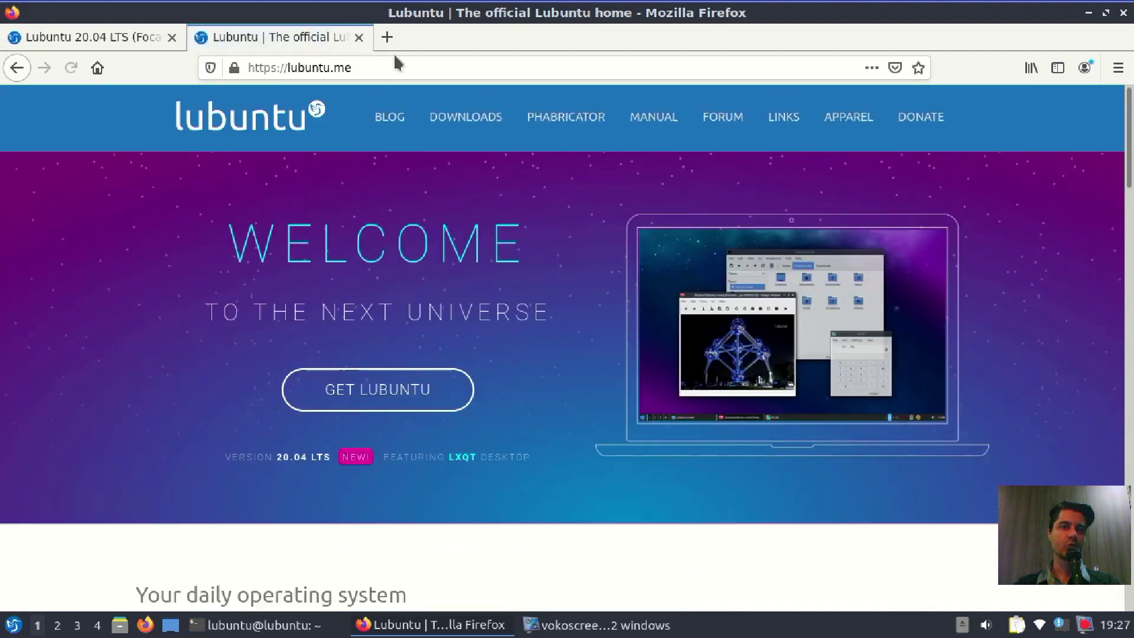
scroll(561, 145, down, 2)
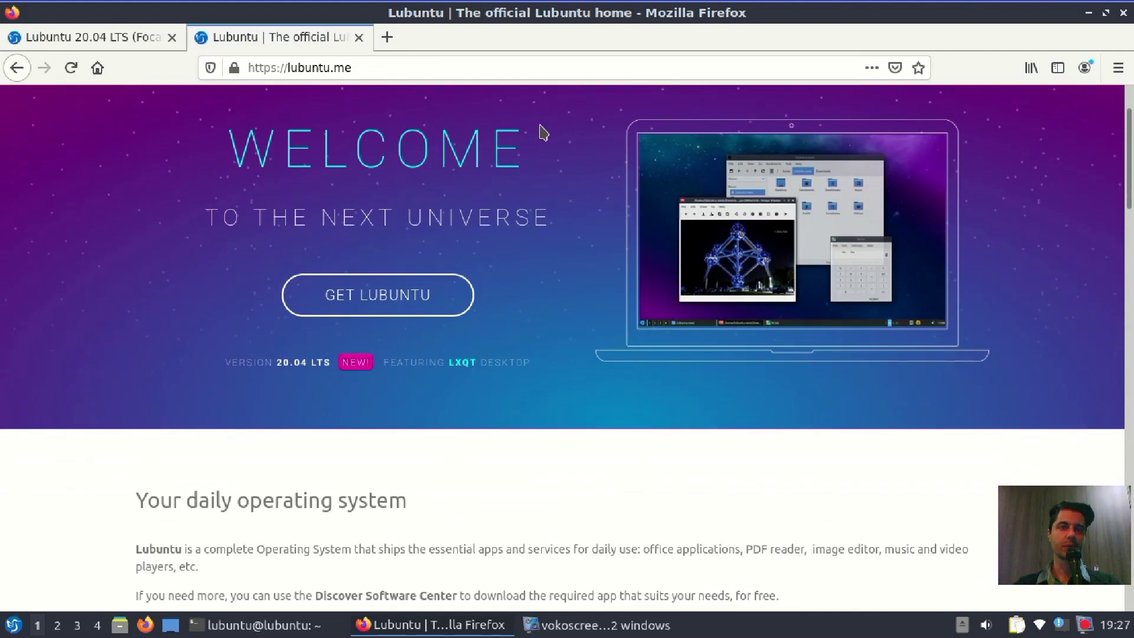
scroll(531, 124, up, 2)
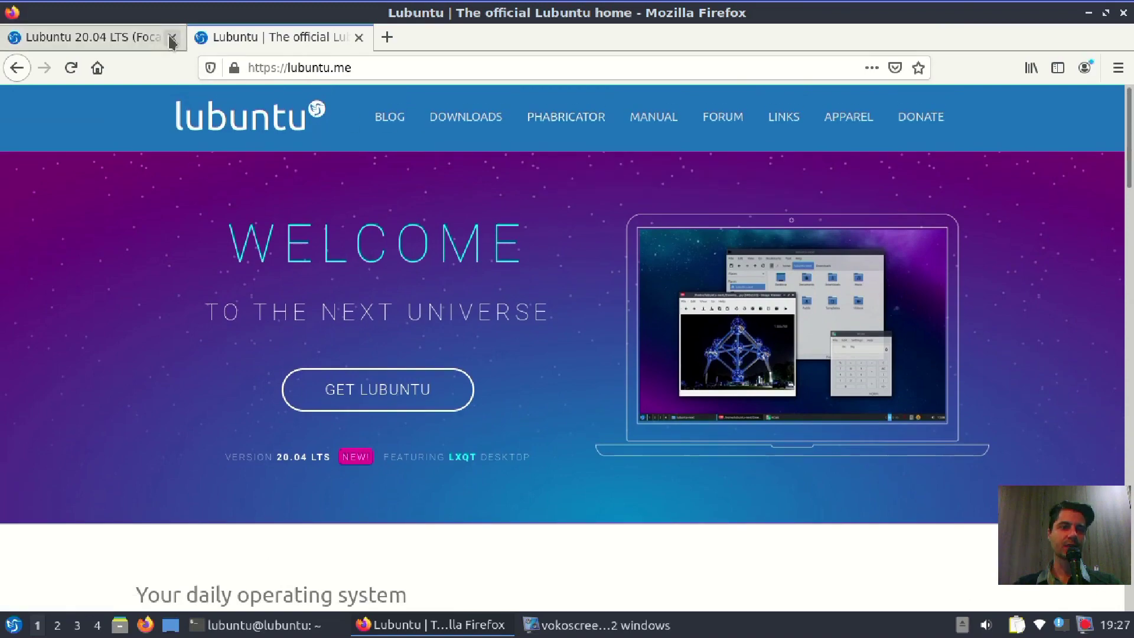
scroll(544, 196, down, 3)
scroll(544, 193, down, 2)
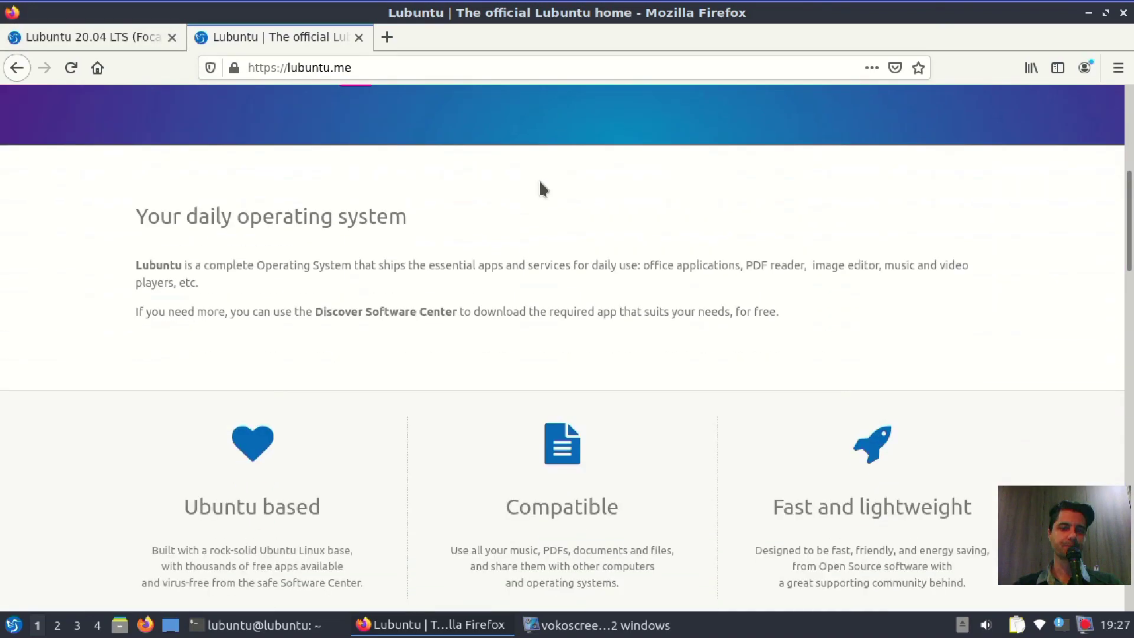
scroll(539, 185, up, 5)
Step: Go back to the Lubuntu 20.04 LTS release post and read the introduction about the release number and default desktop environment
click(147, 36)
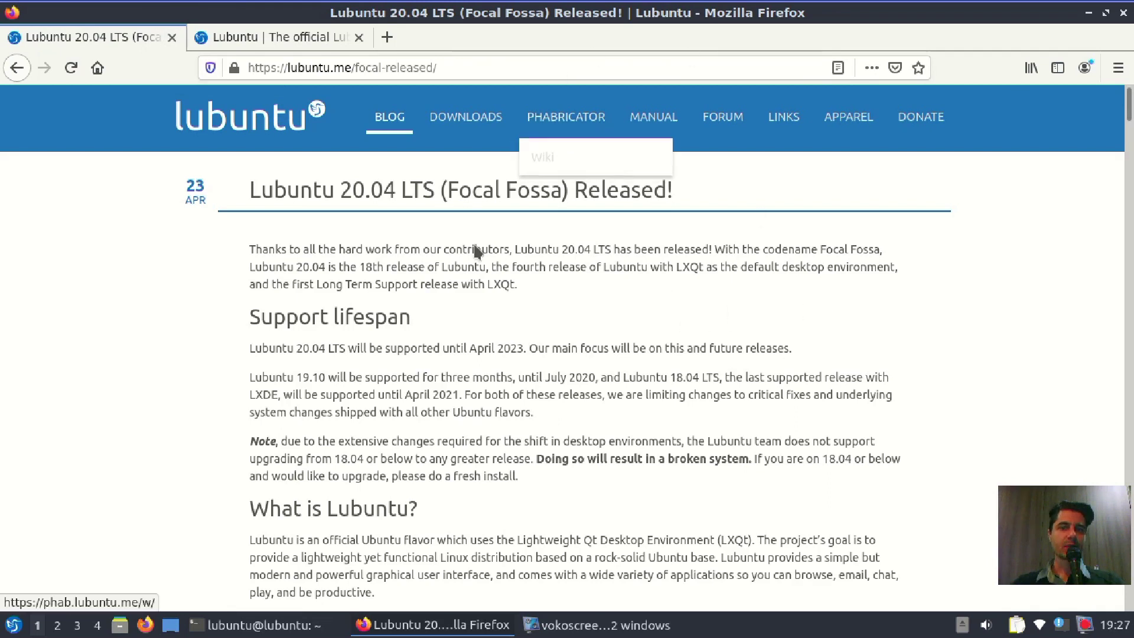
drag(363, 267, 424, 267)
click(425, 267)
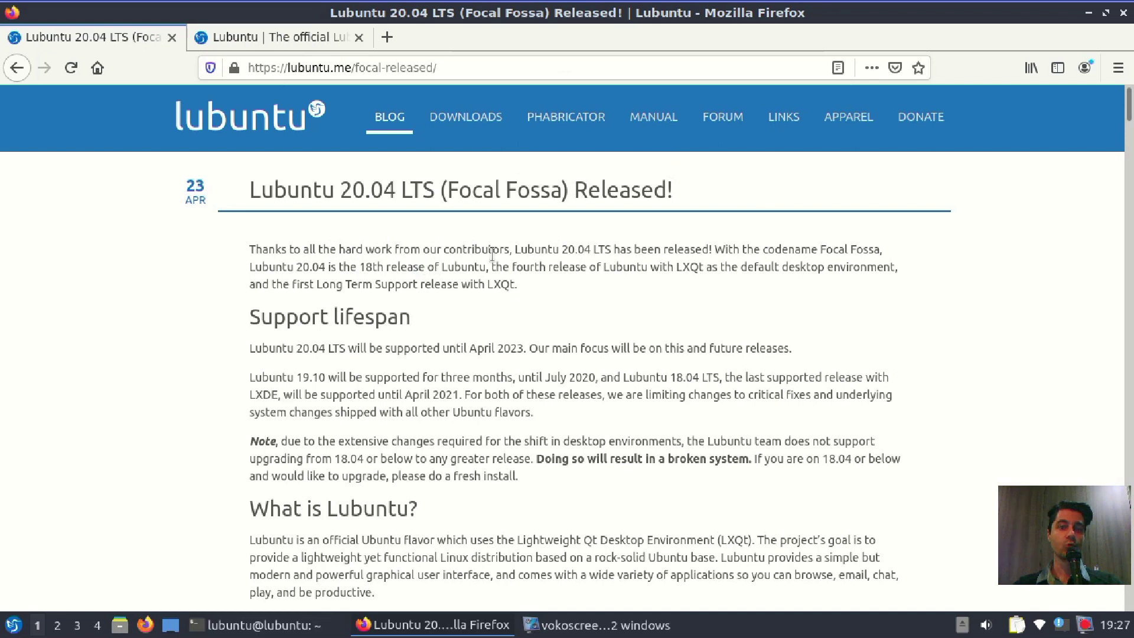
double_click(686, 267)
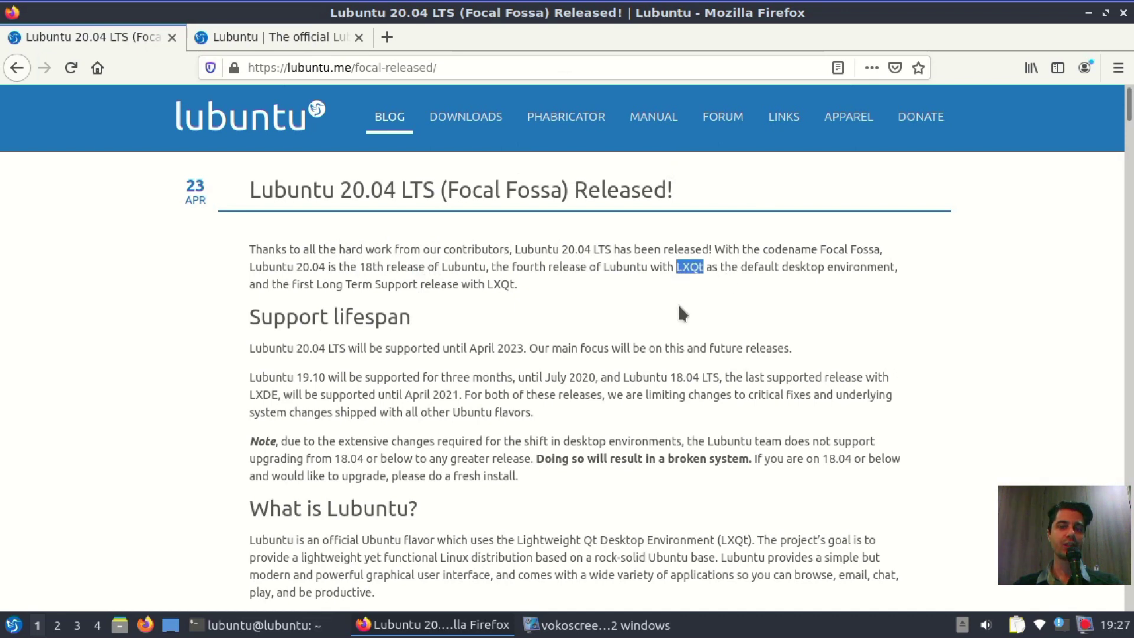
click(675, 307)
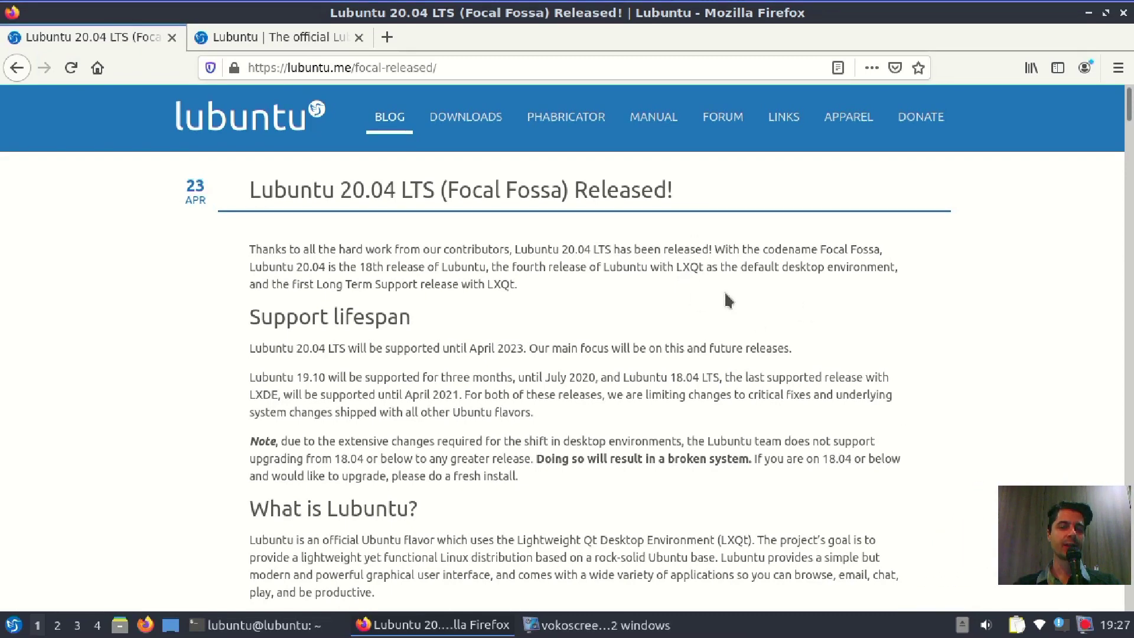
Step: Read the "What is Lubuntu?" section, highlighting the LXQt and Qt versions in the list of default applications and toolkits
scroll(727, 307, down, 3)
drag(470, 253, 519, 254)
click(543, 253)
scroll(548, 249, down, 9)
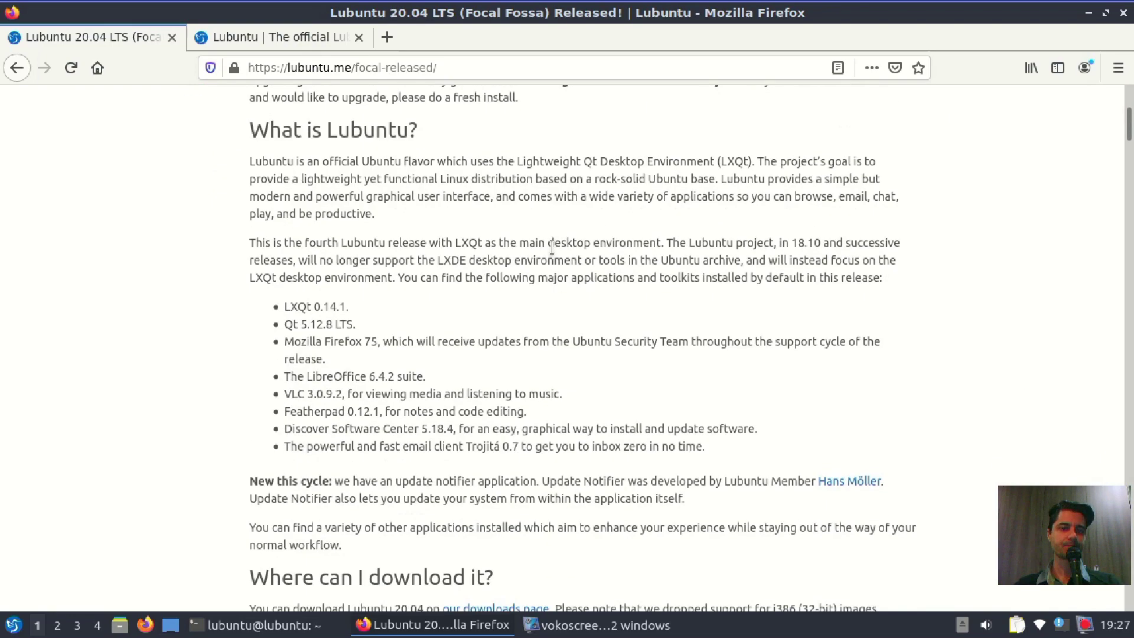
scroll(551, 245, down, 5)
drag(281, 163, 381, 168)
click(377, 174)
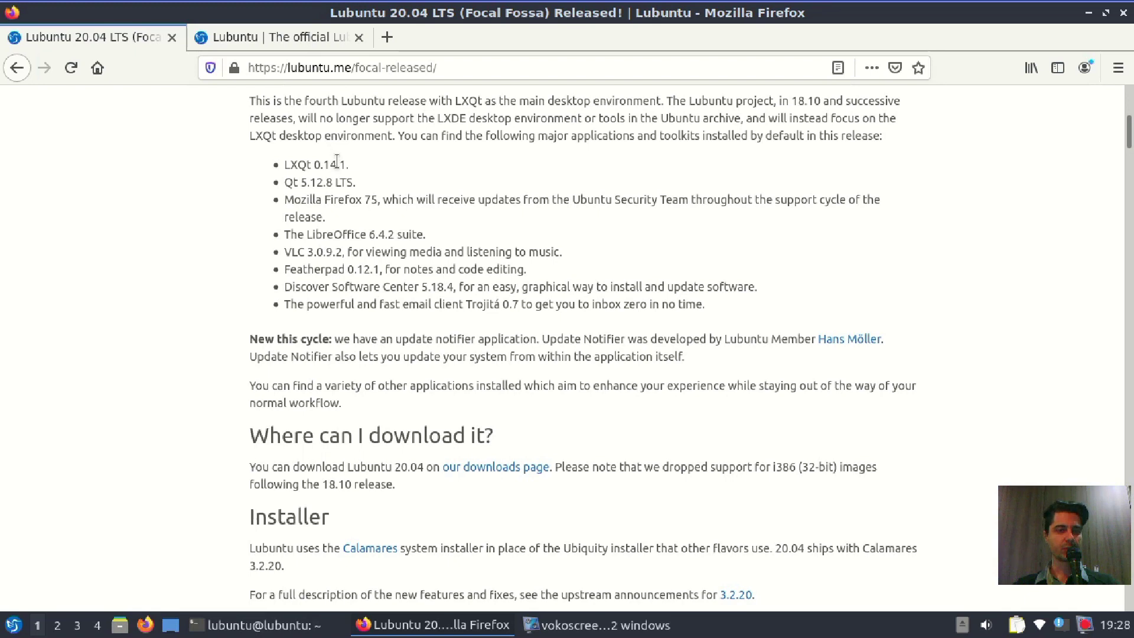
drag(365, 167, 283, 167)
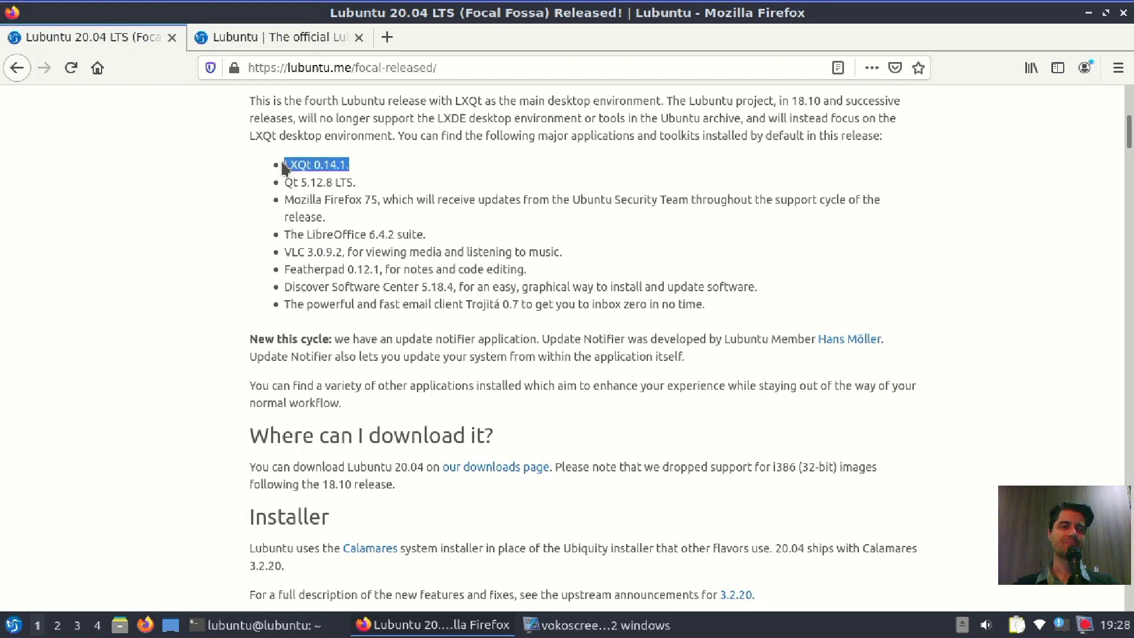
click(351, 168)
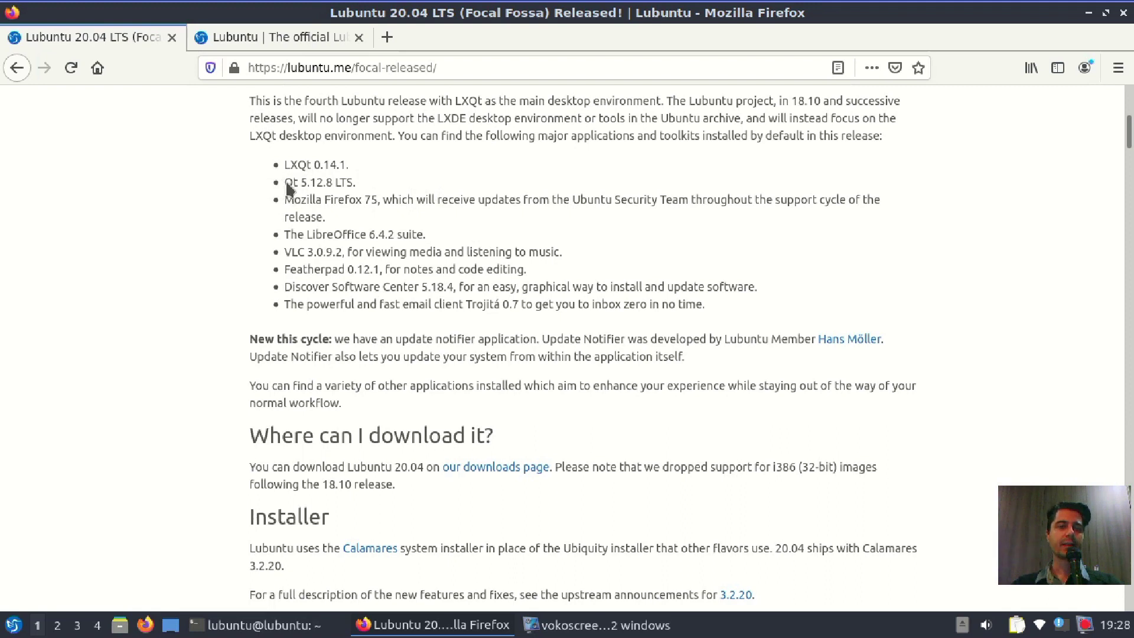
drag(358, 183, 301, 183)
click(372, 192)
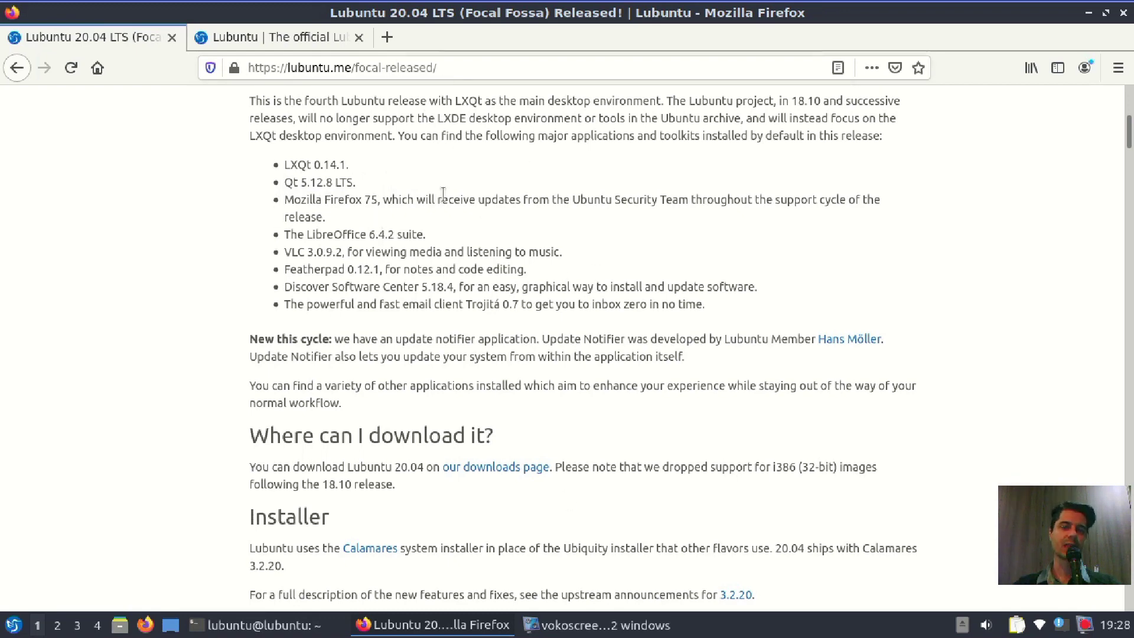
Step: Skim the rest of the release post from the download, installer and artwork sections through the screenshots to Known Bugs
scroll(487, 183, down, 3)
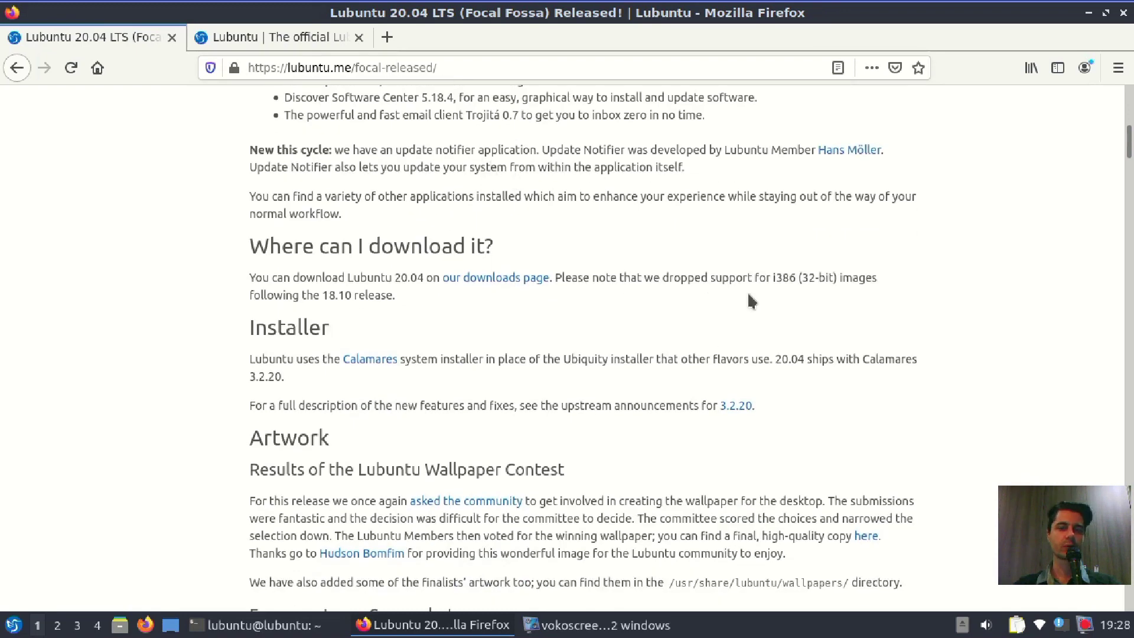
scroll(617, 204, down, 8)
scroll(622, 195, down, 15)
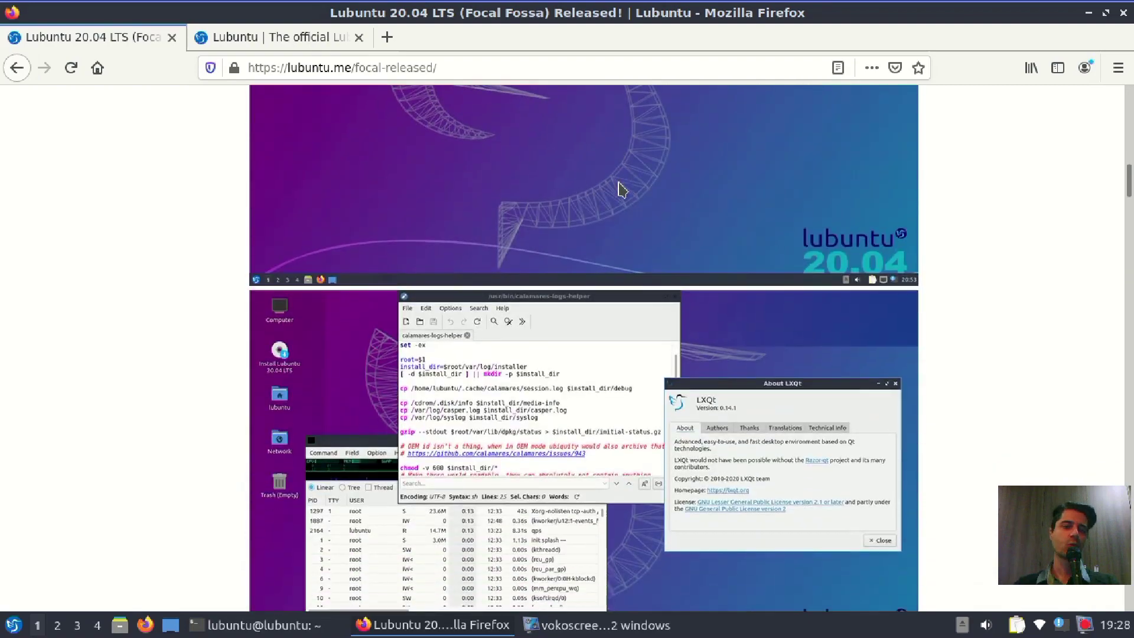
scroll(516, 231, down, 11)
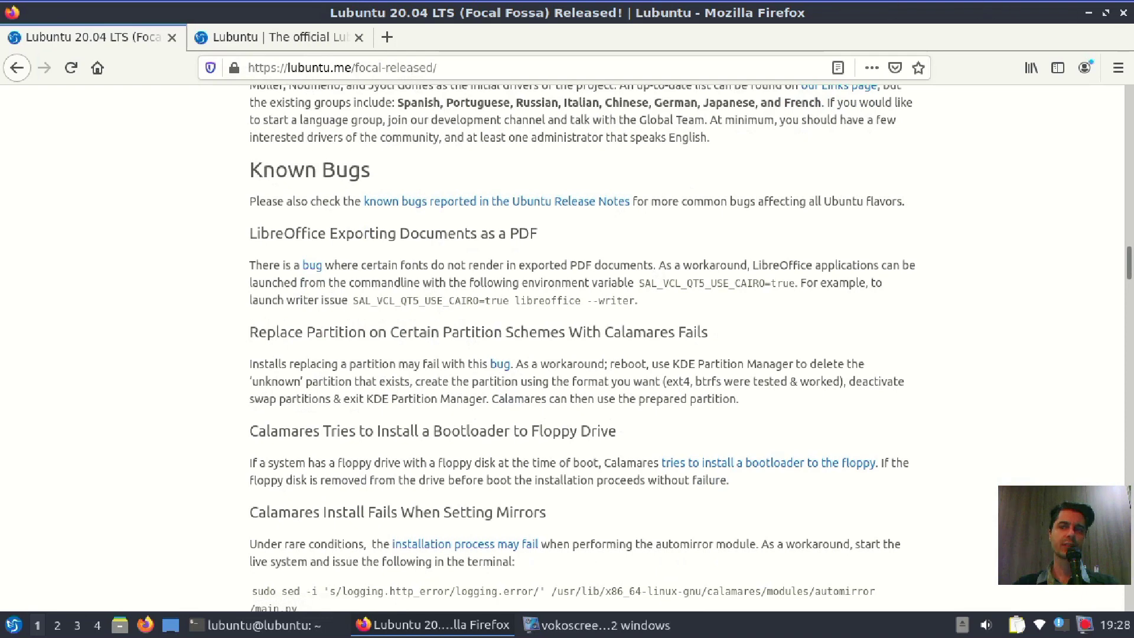
Step: Minimize Firefox and close the terminal, confirming the exit
click(1088, 13)
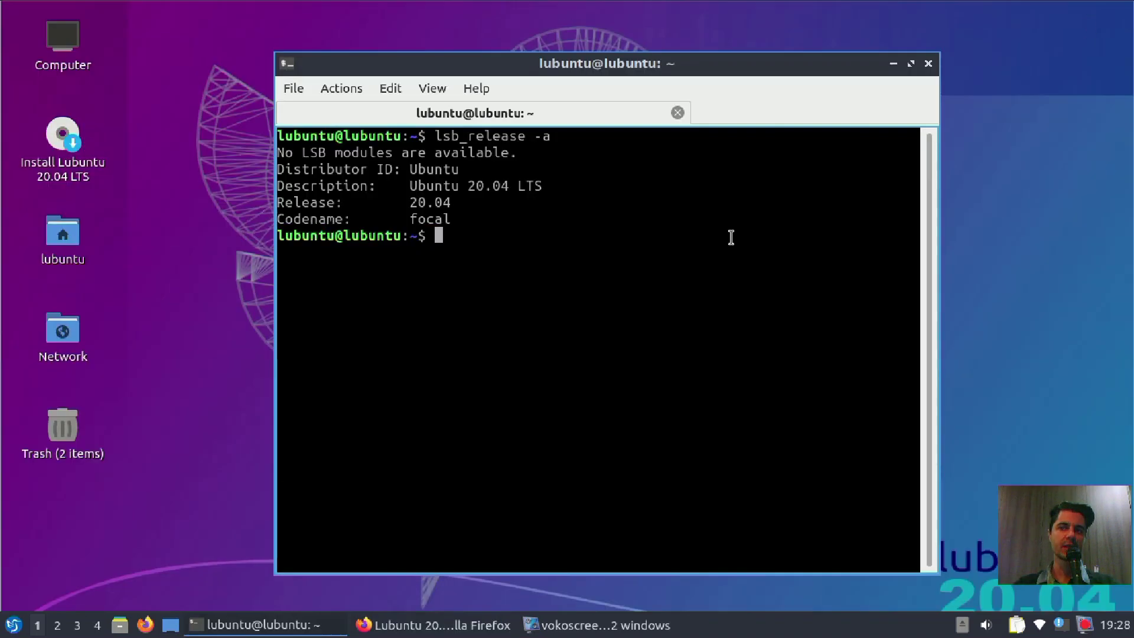
click(928, 64)
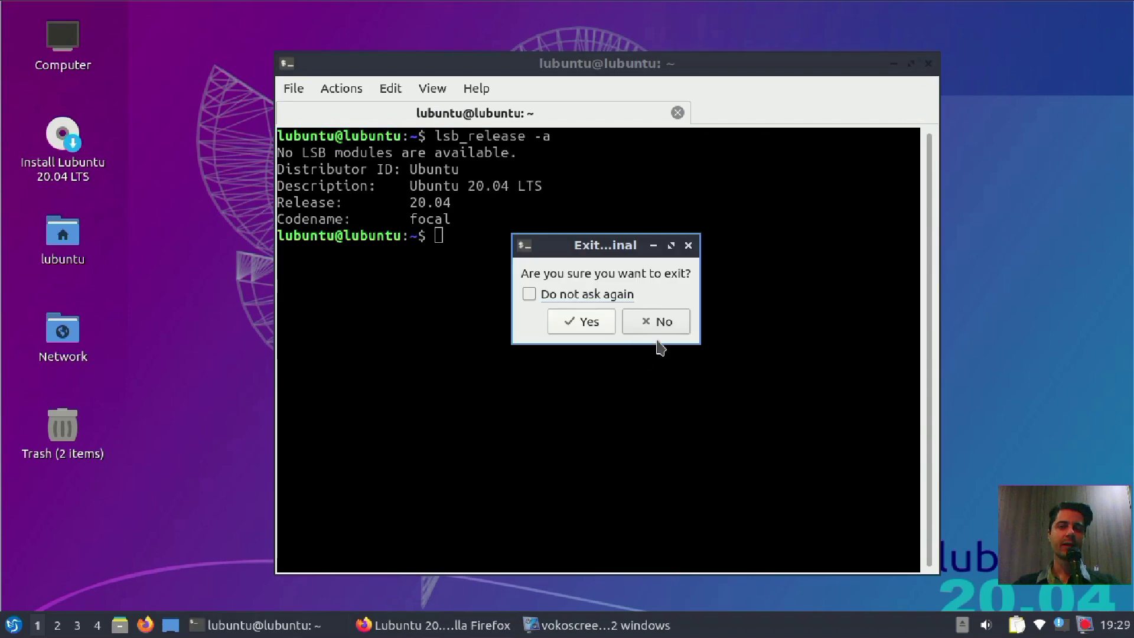
click(643, 325)
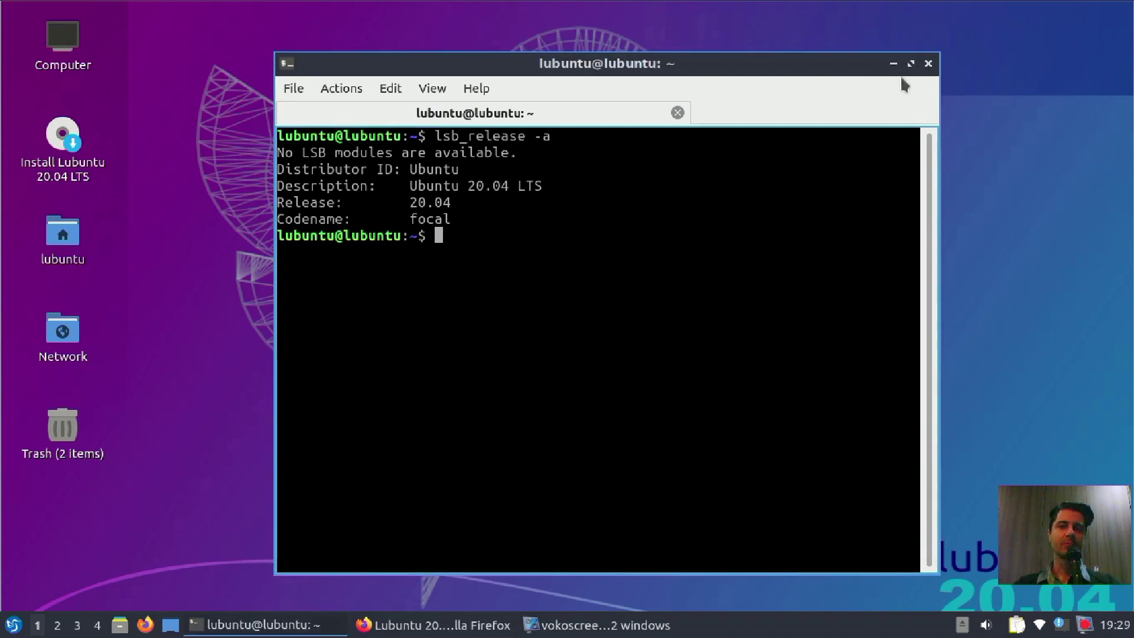
click(928, 64)
click(591, 322)
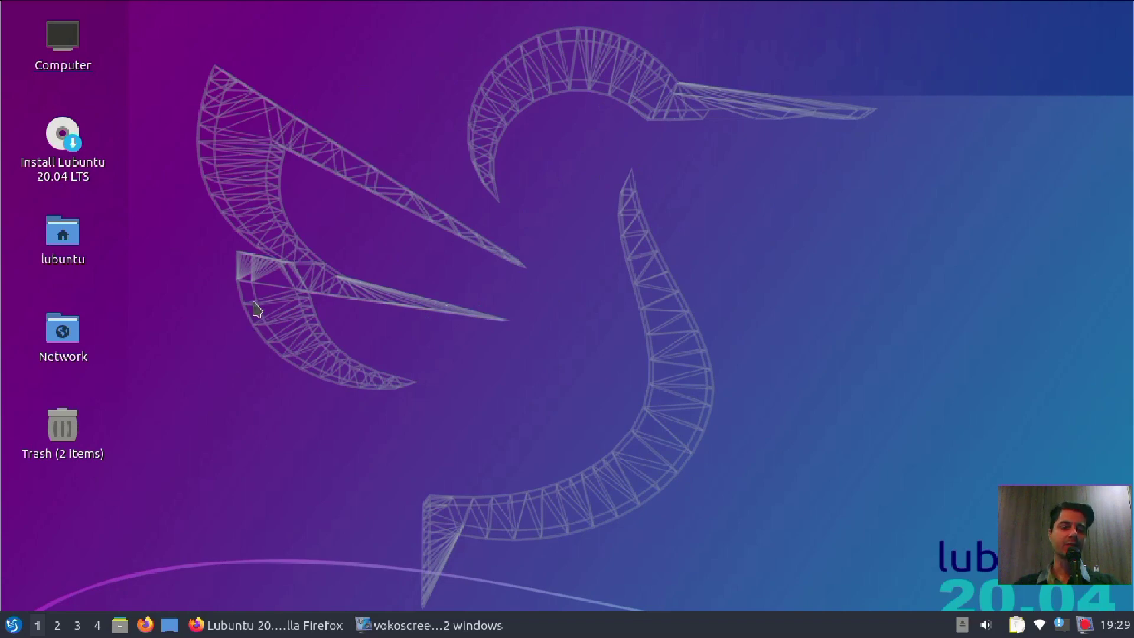
Step: Open the file manager at the lubuntu home folder
click(119, 626)
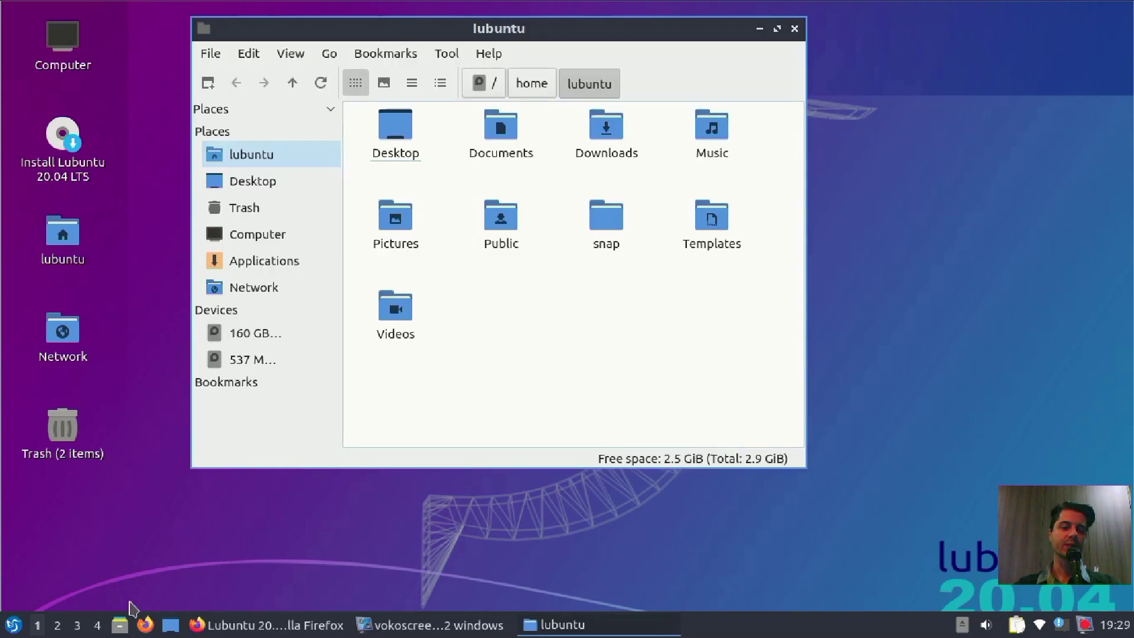
Step: Reposition the file manager window and close it
drag(671, 30, 741, 71)
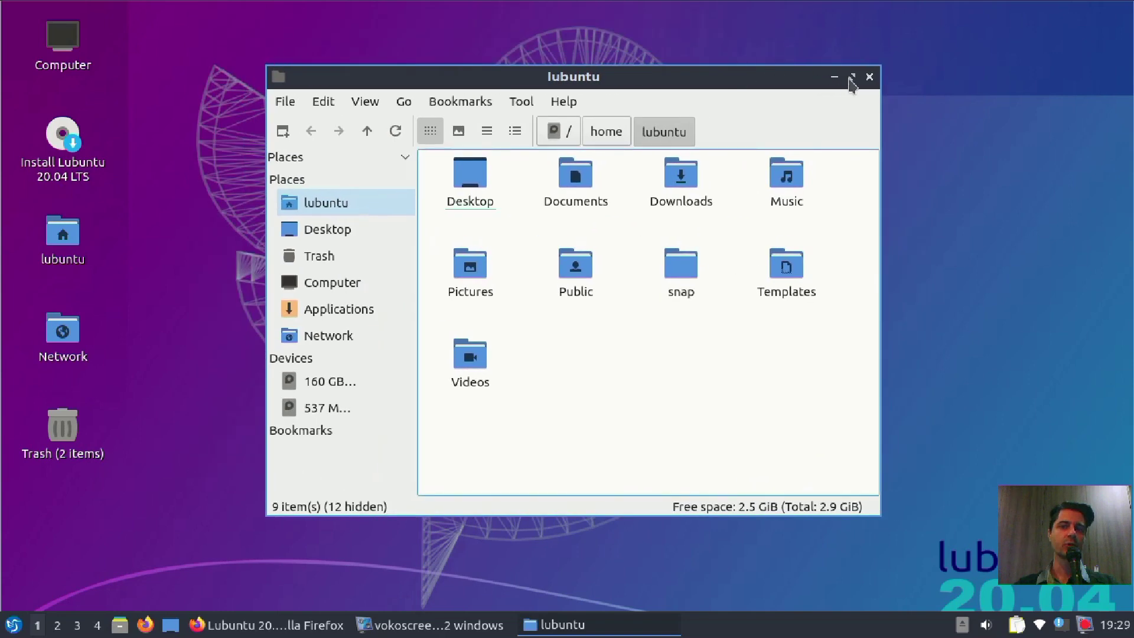
click(870, 76)
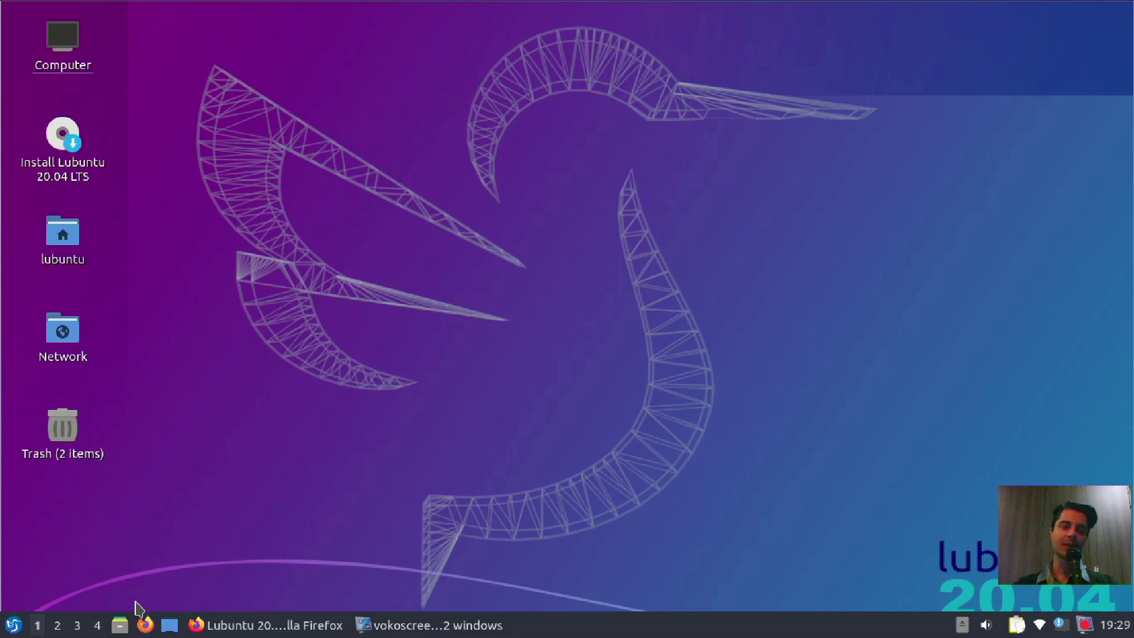
Step: Browse the application categories from Accessories to Office and launch LibreOffice Writer
click(13, 624)
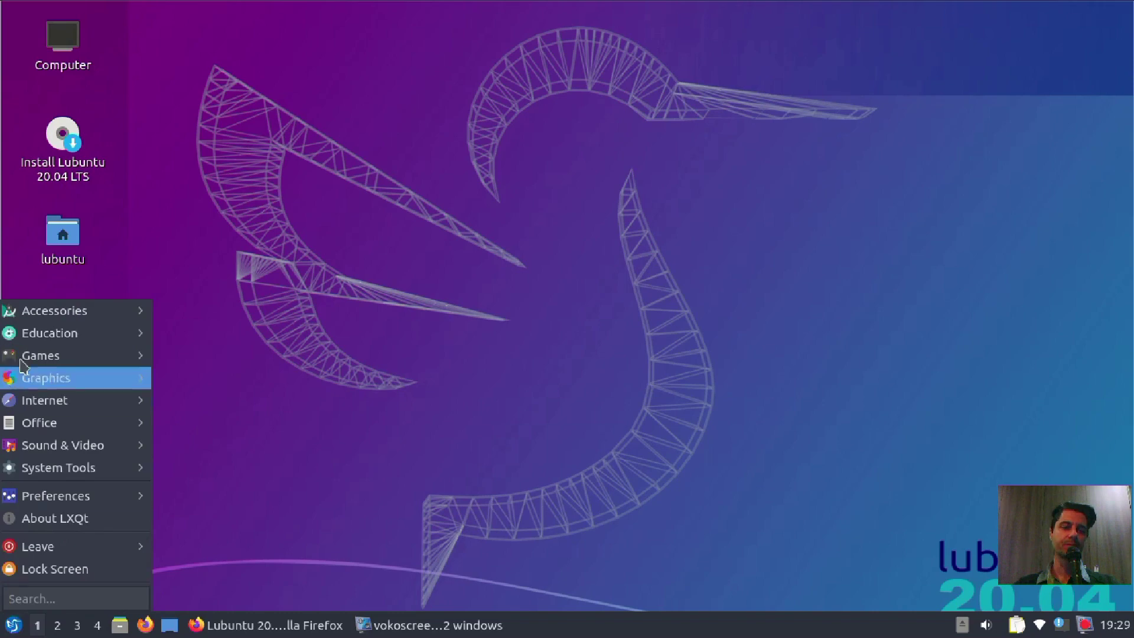
mouse_move(50, 316)
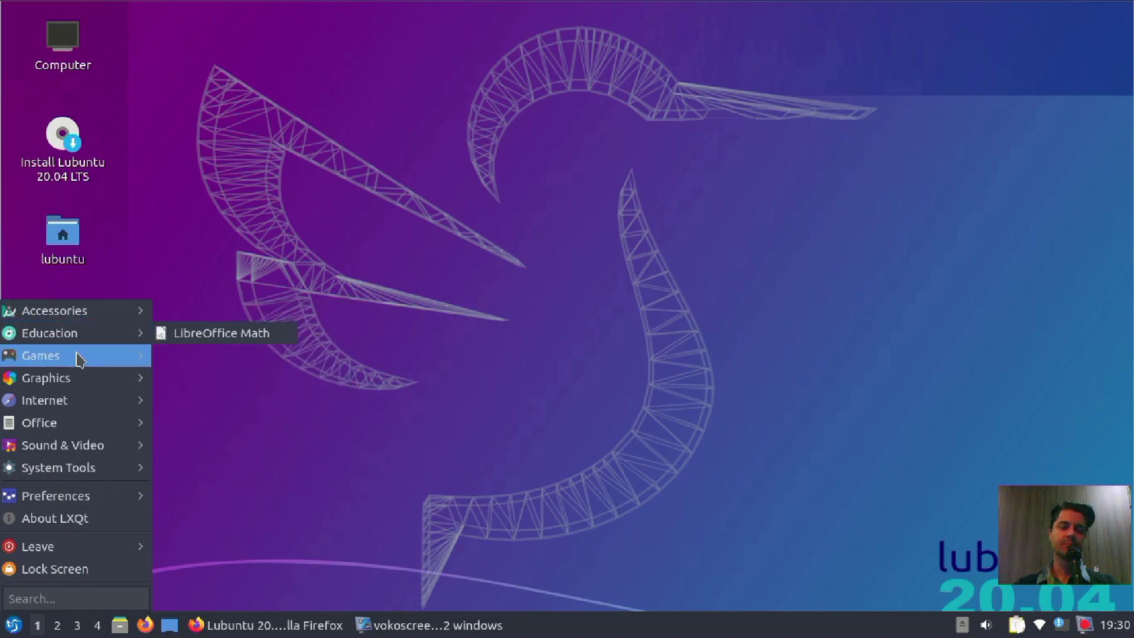
mouse_move(78, 360)
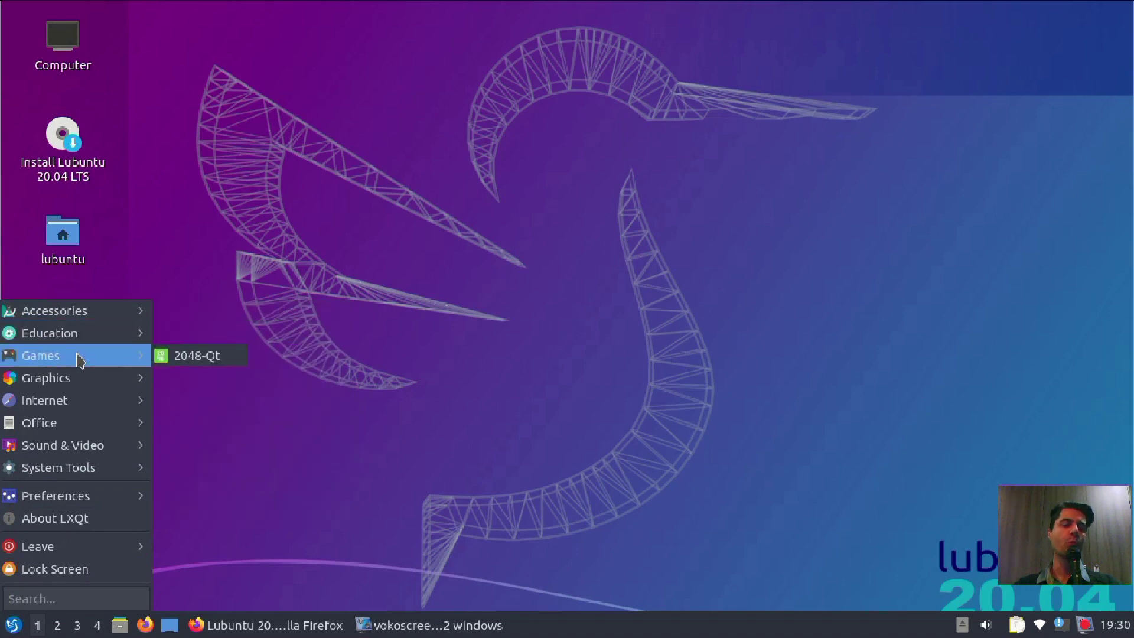
mouse_move(85, 390)
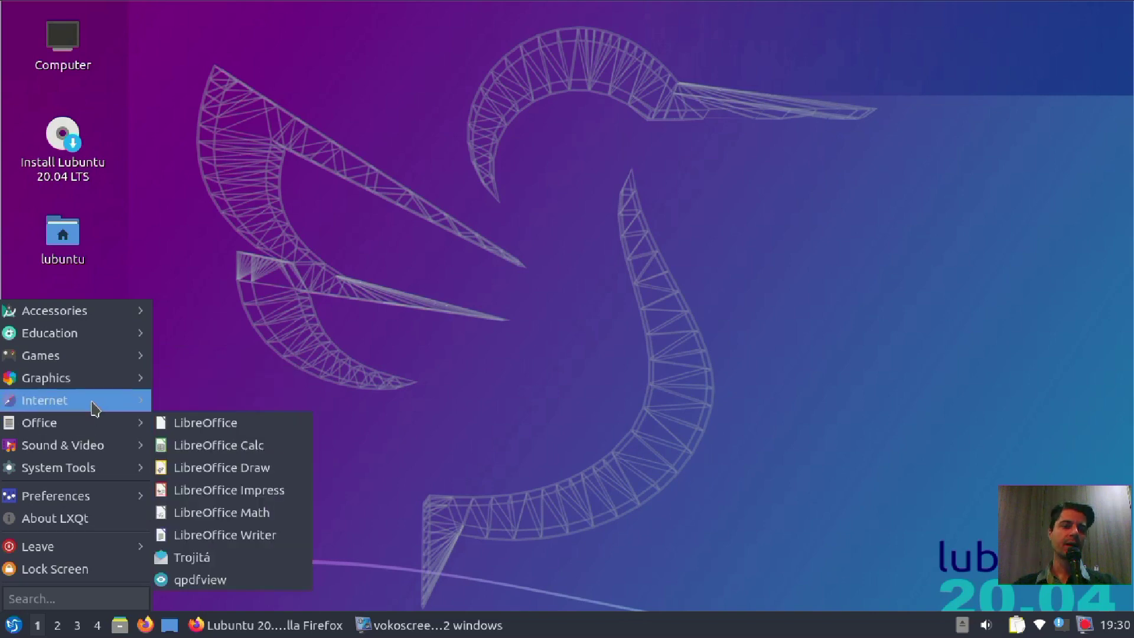
mouse_move(101, 428)
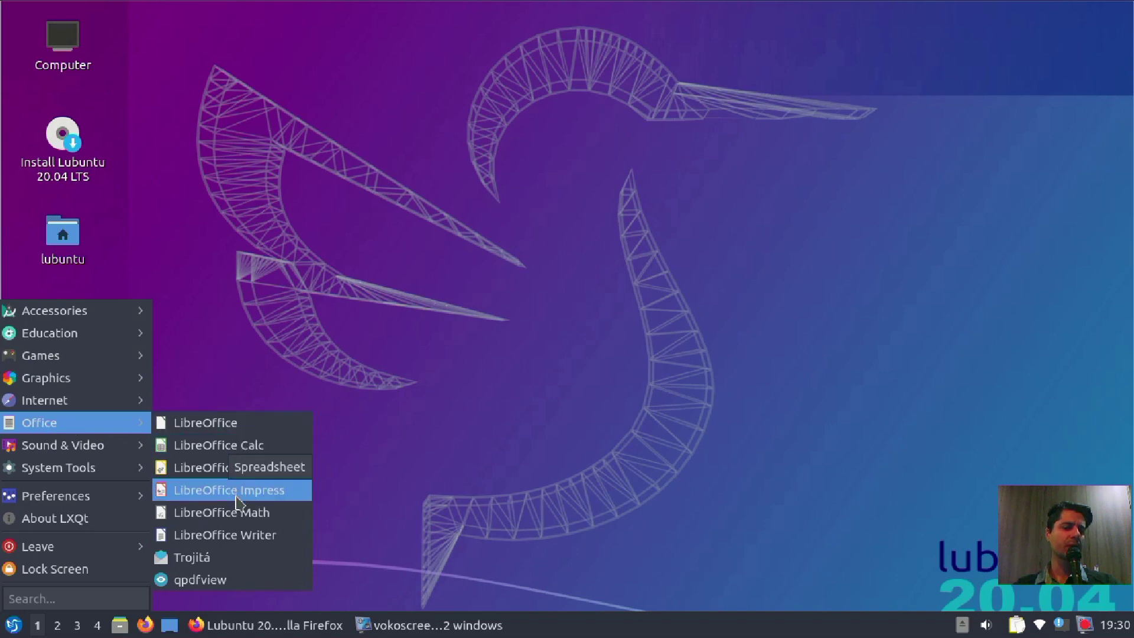
click(251, 535)
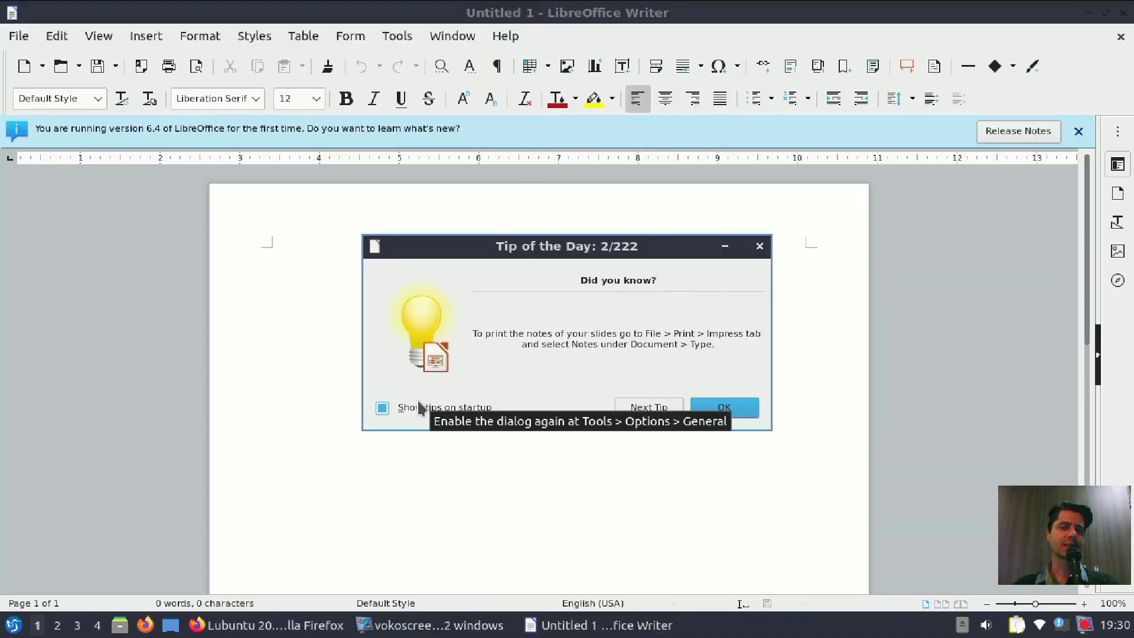
Step: Dismiss the Tip of the Day and the first-run release notes notice, and close LibreOffice Writer
click(739, 411)
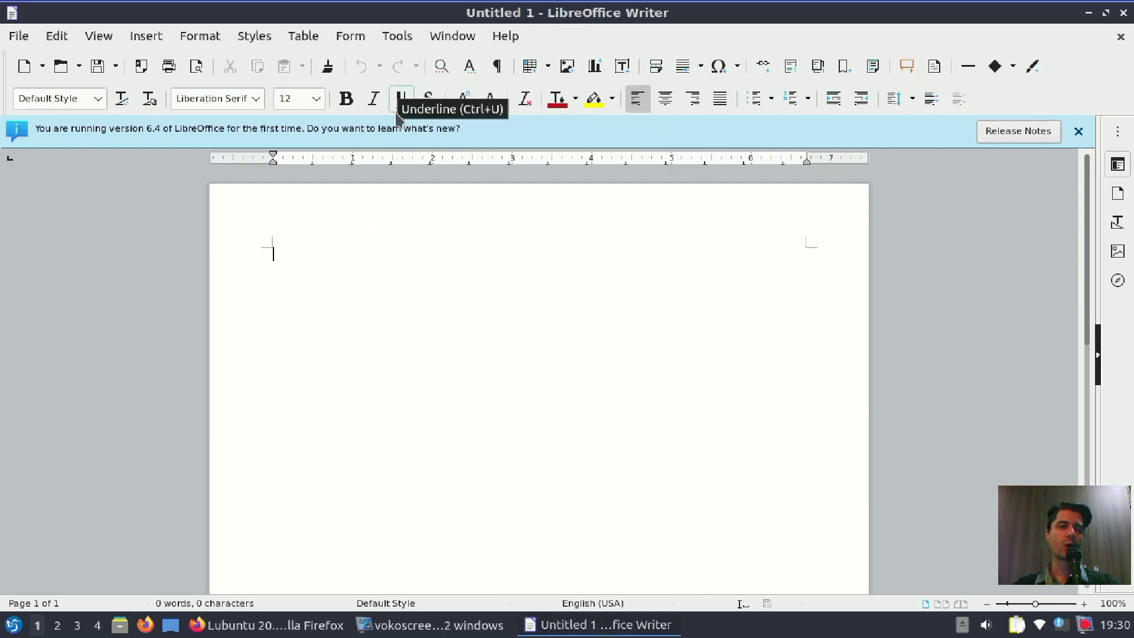
click(1078, 131)
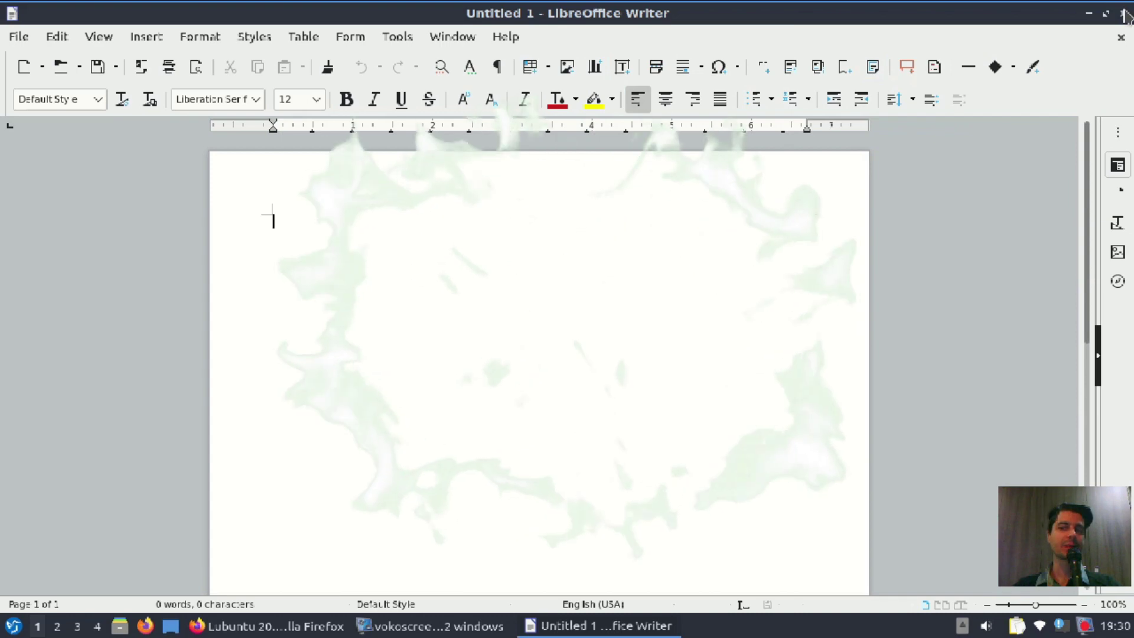
click(1124, 13)
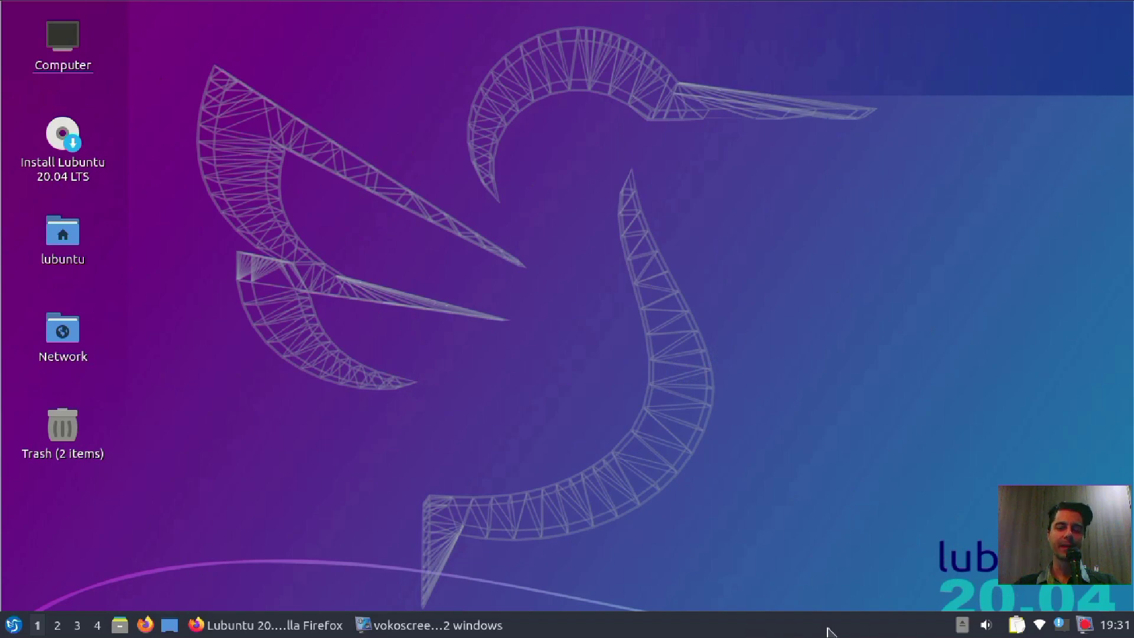
Step: Browse the installed applications, including Sound & Video and Preferences, and open the About LXQt information
click(13, 624)
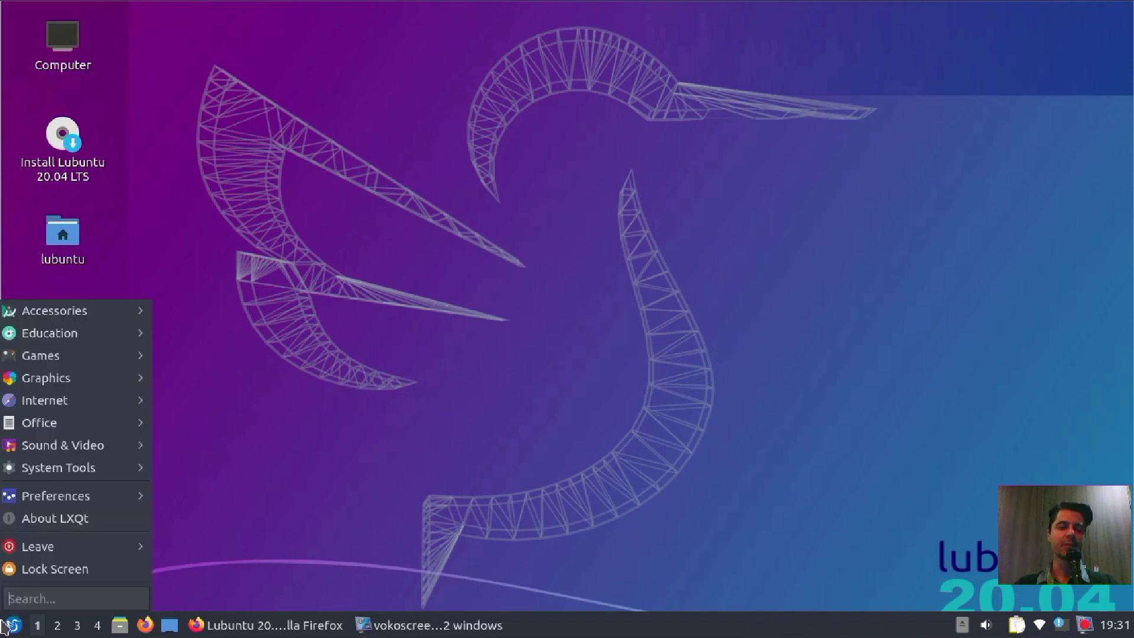
mouse_move(29, 345)
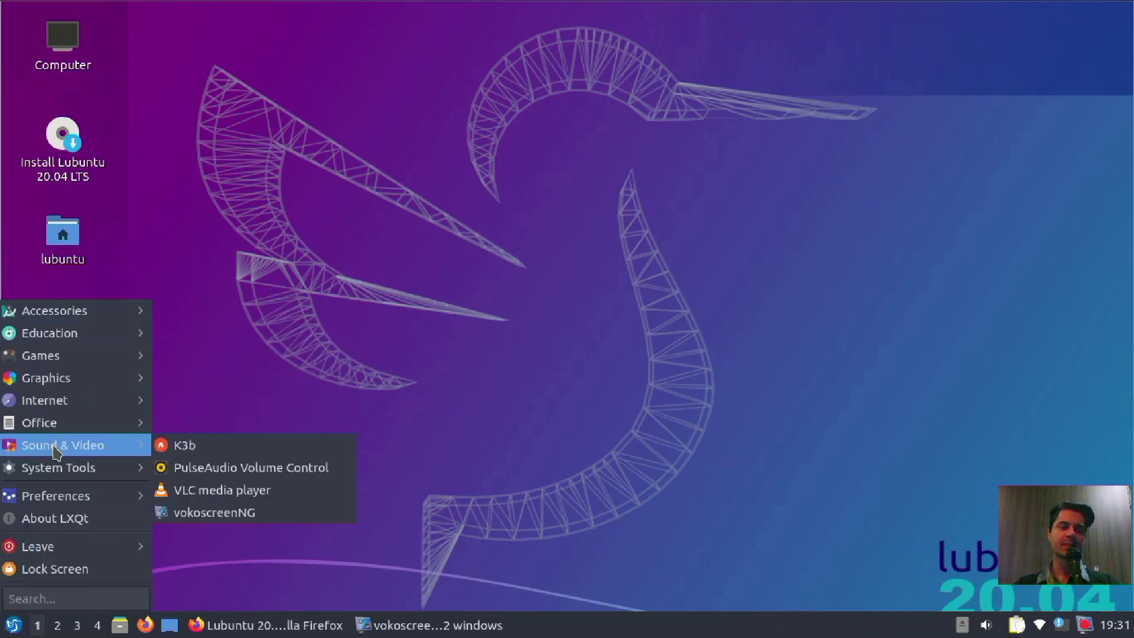
mouse_move(66, 410)
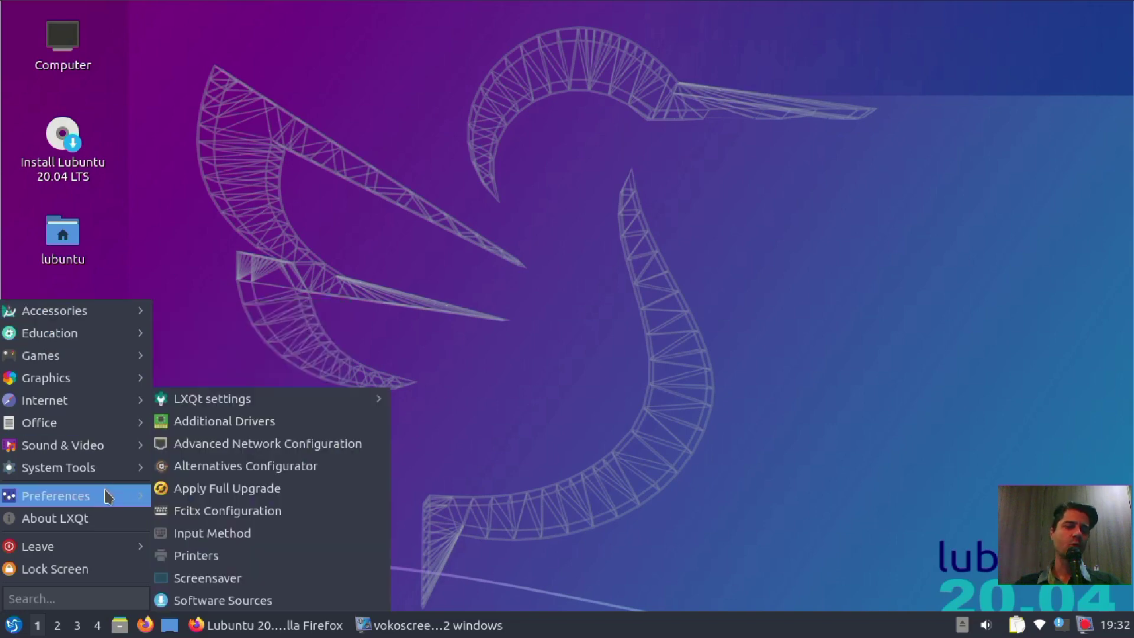
click(90, 519)
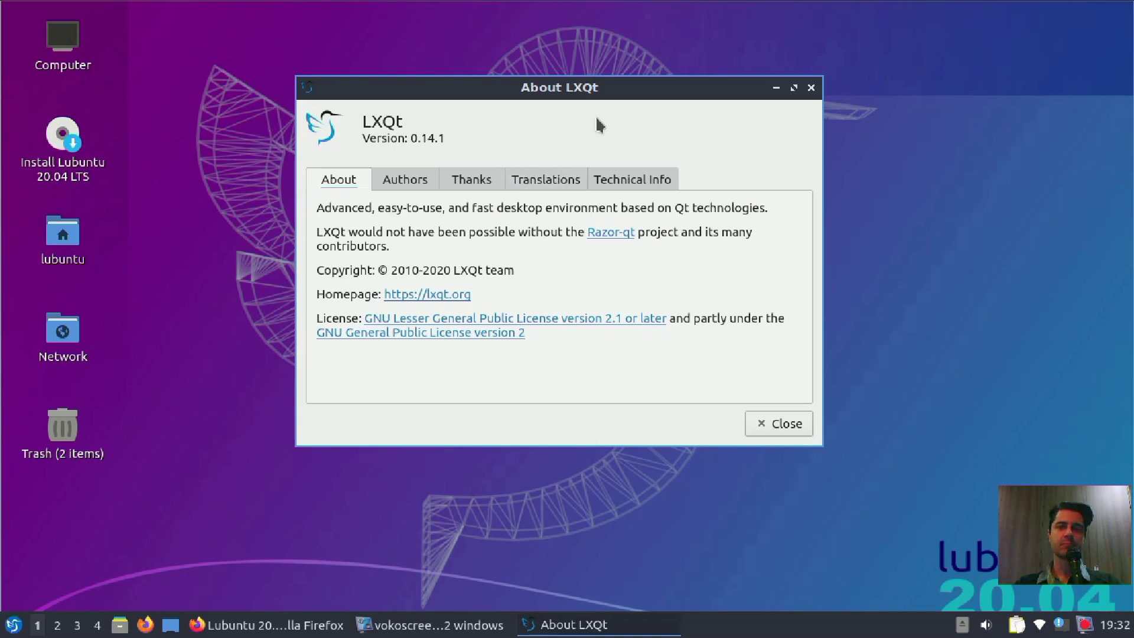
Step: View the authors, thanks, translations and technical information of LXQt, and close the About LXQt window
click(406, 181)
click(473, 178)
click(520, 180)
click(620, 180)
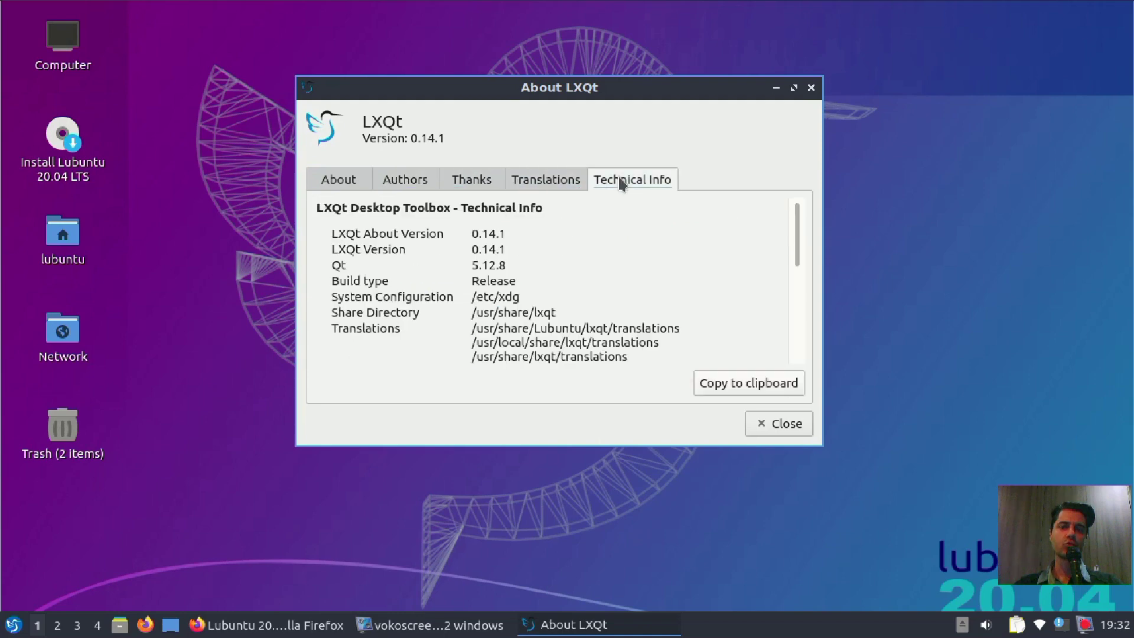
click(758, 424)
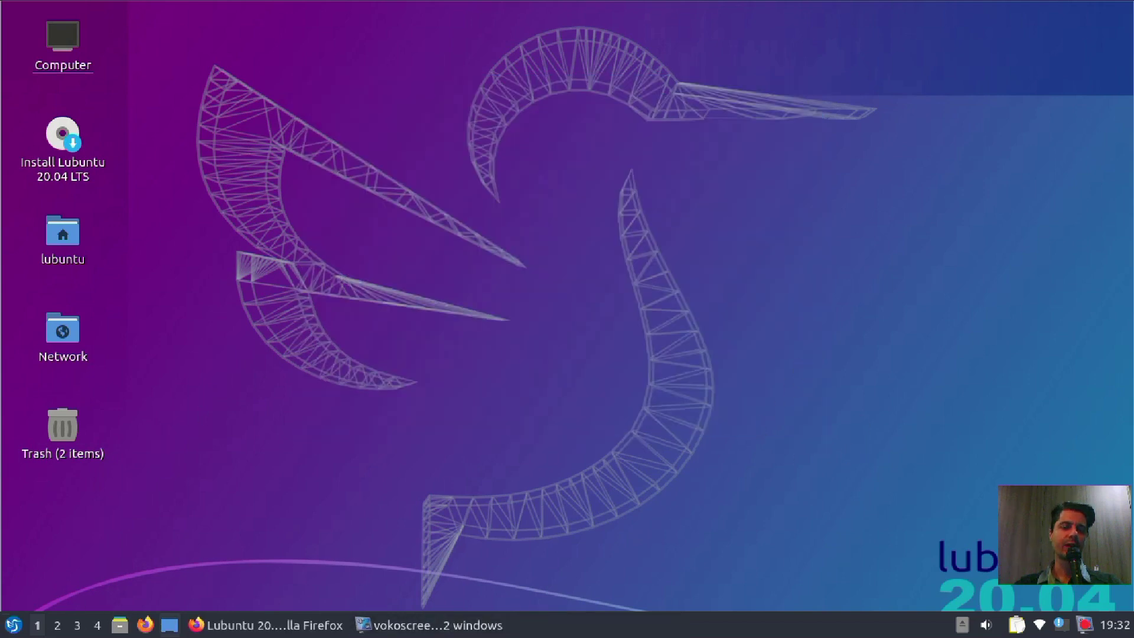
Step: Bring Firefox back to the front and quit it, confirming the closing of both tabs
click(345, 630)
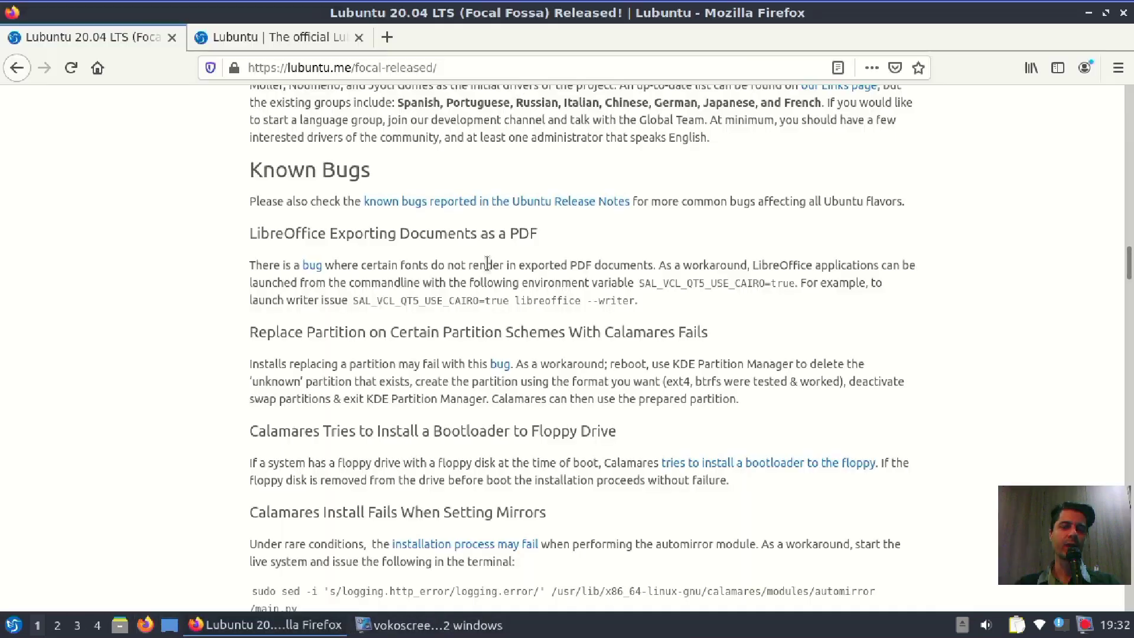
click(1123, 12)
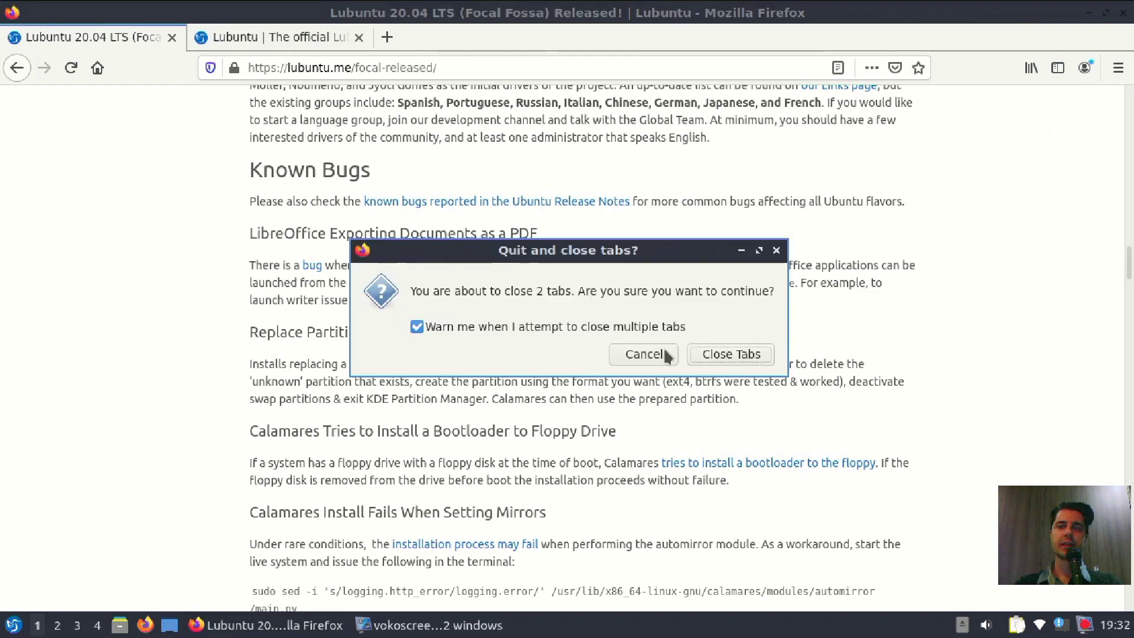
click(759, 359)
Step: Launch Htop from the system tools to check CPU and memory usage, and close its terminal, confirming the exit
click(13, 624)
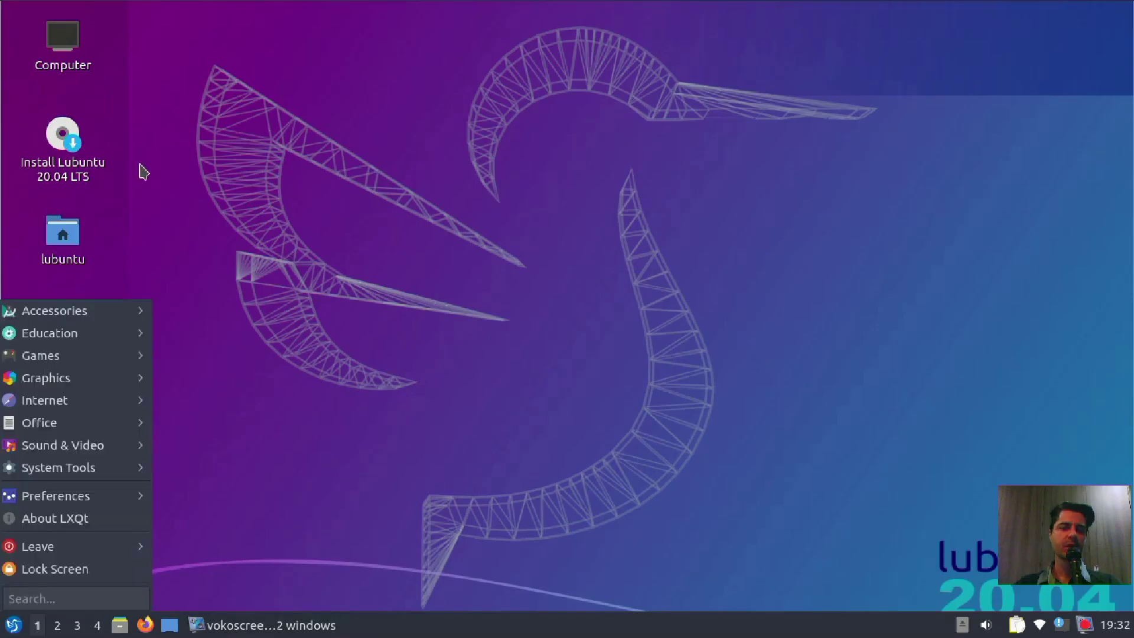
mouse_move(52, 312)
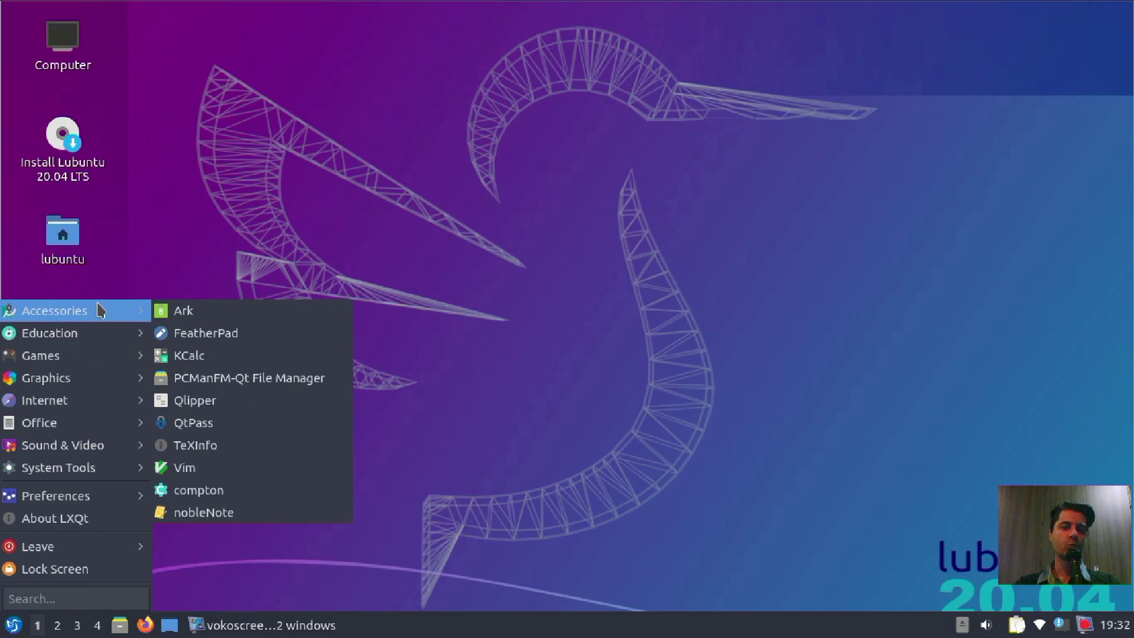
mouse_move(101, 362)
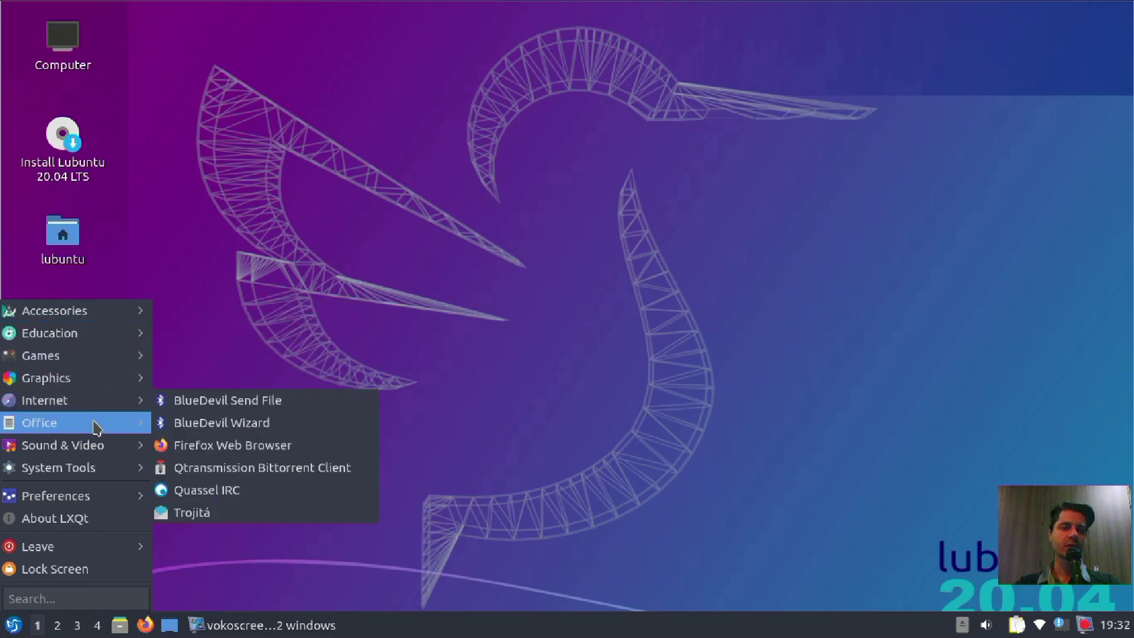
mouse_move(96, 426)
mouse_move(96, 476)
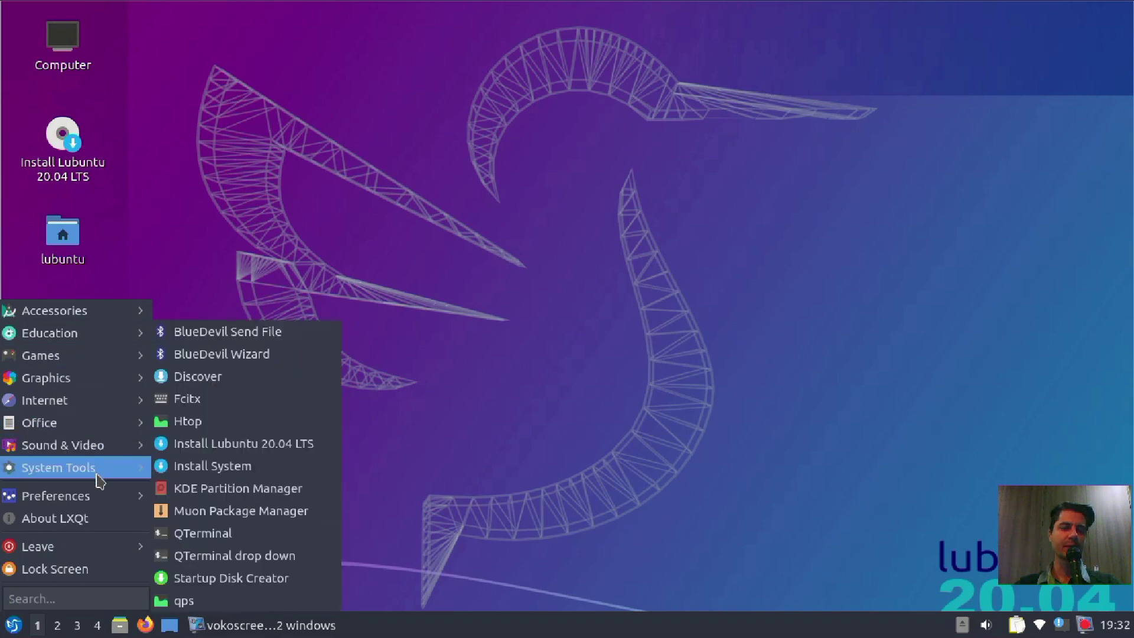
click(194, 427)
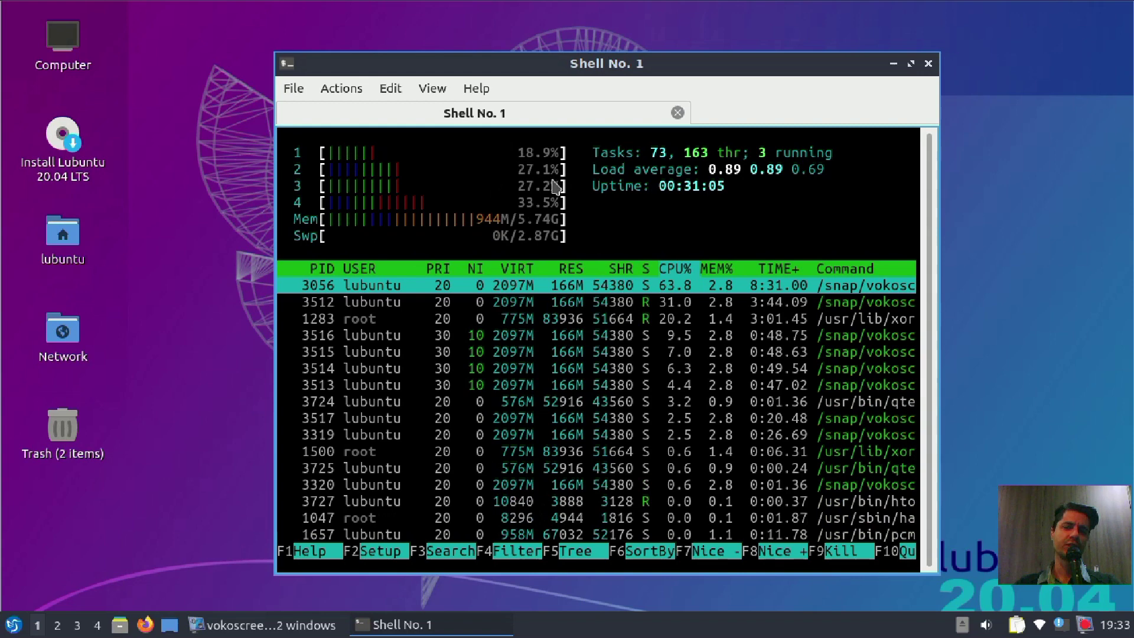
click(927, 64)
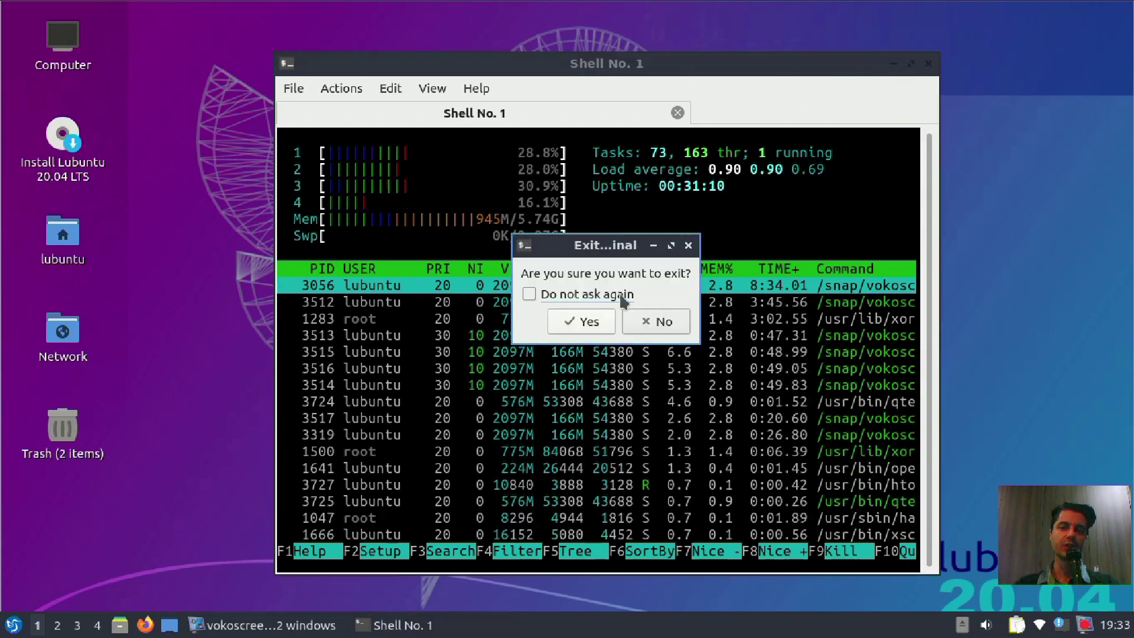
click(583, 320)
Step: Launch the 2048-Qt game, reposition its window and minimize it
click(13, 625)
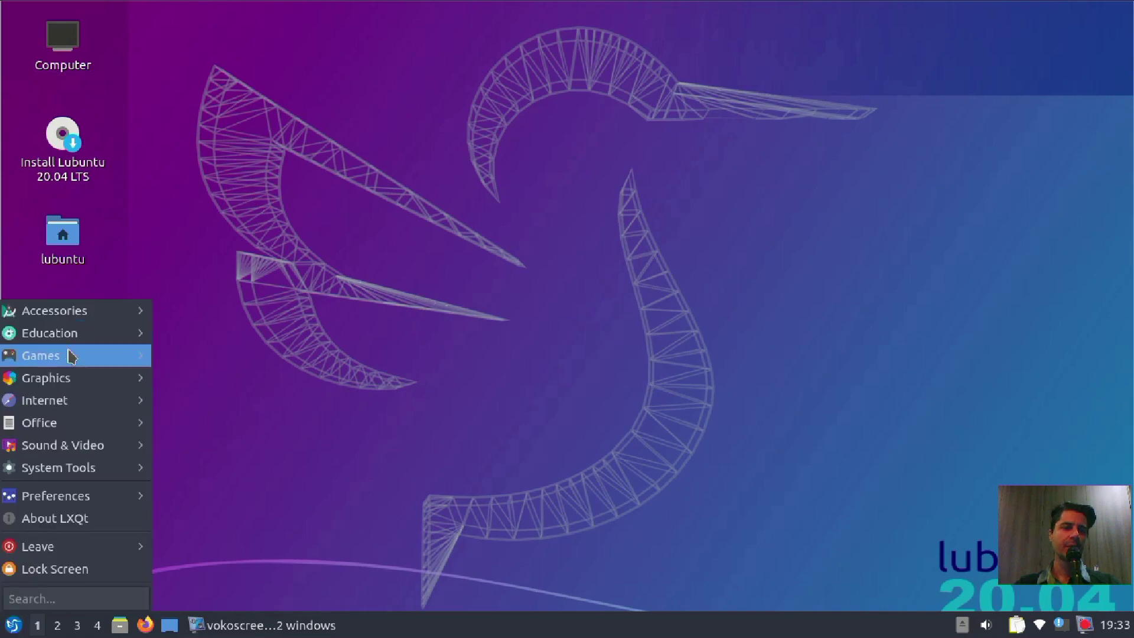
click(189, 356)
drag(300, 6, 610, 28)
click(721, 34)
Step: Open the lubuntu home folder from the desktop and launch the Image Viewer from the graphics applications
double_click(63, 235)
click(13, 624)
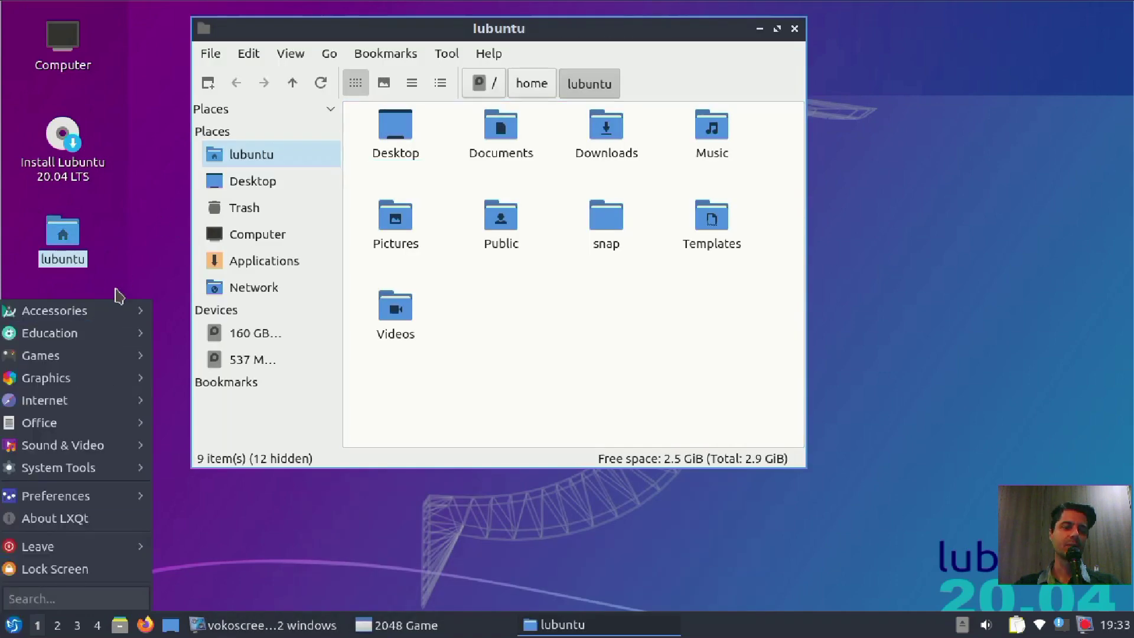
mouse_move(76, 378)
click(229, 384)
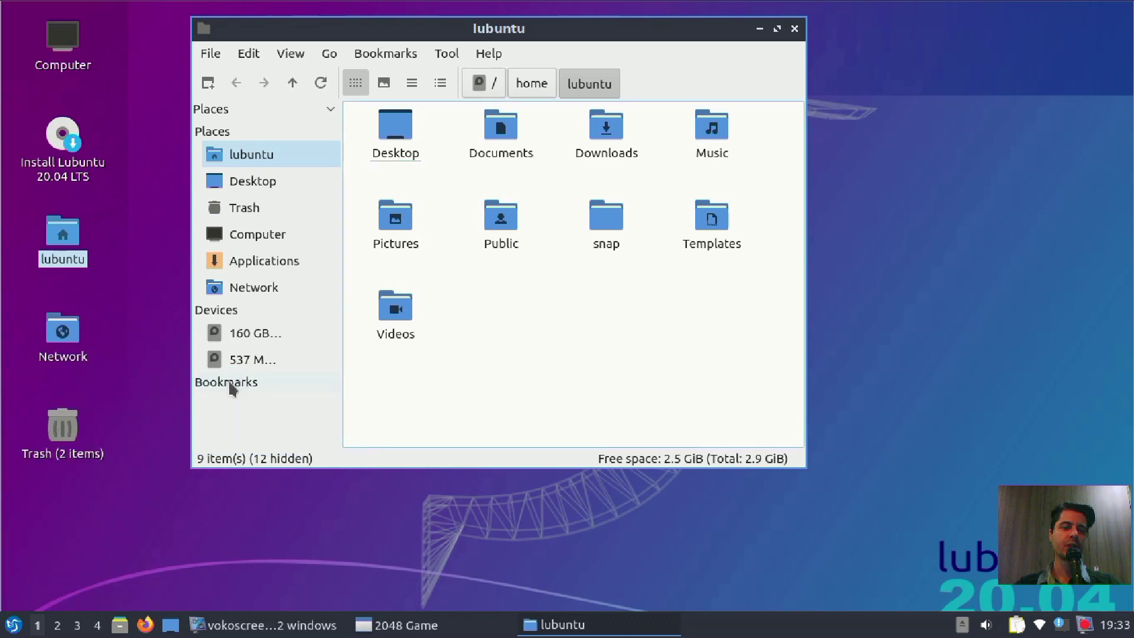
Step: Launch LibreOffice Draw from the graphics applications
click(13, 624)
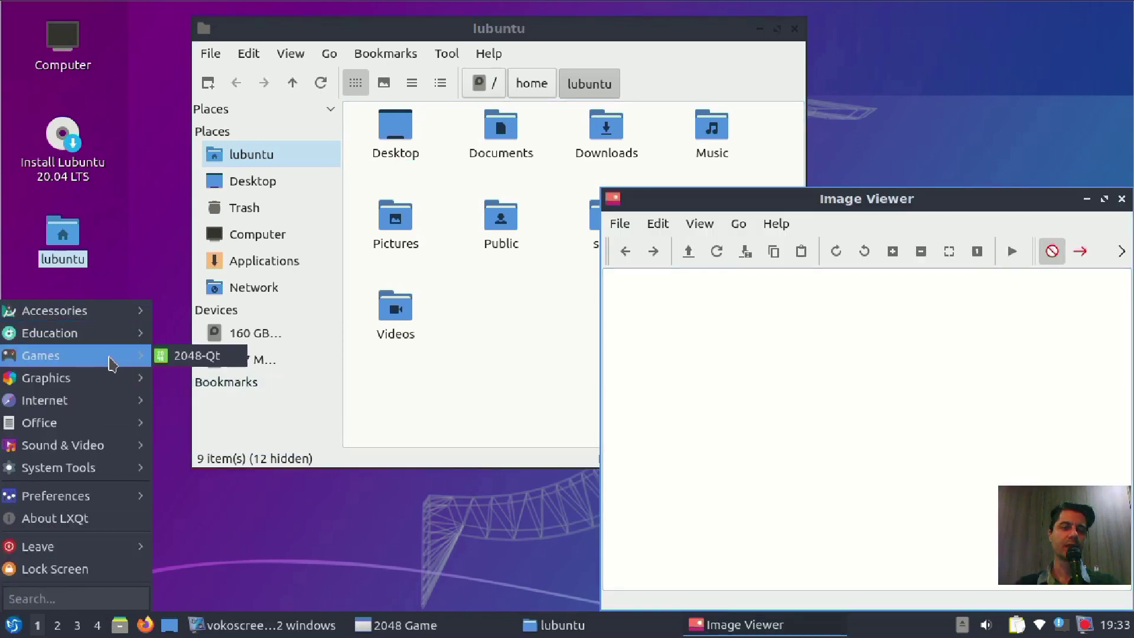
mouse_move(109, 382)
click(226, 401)
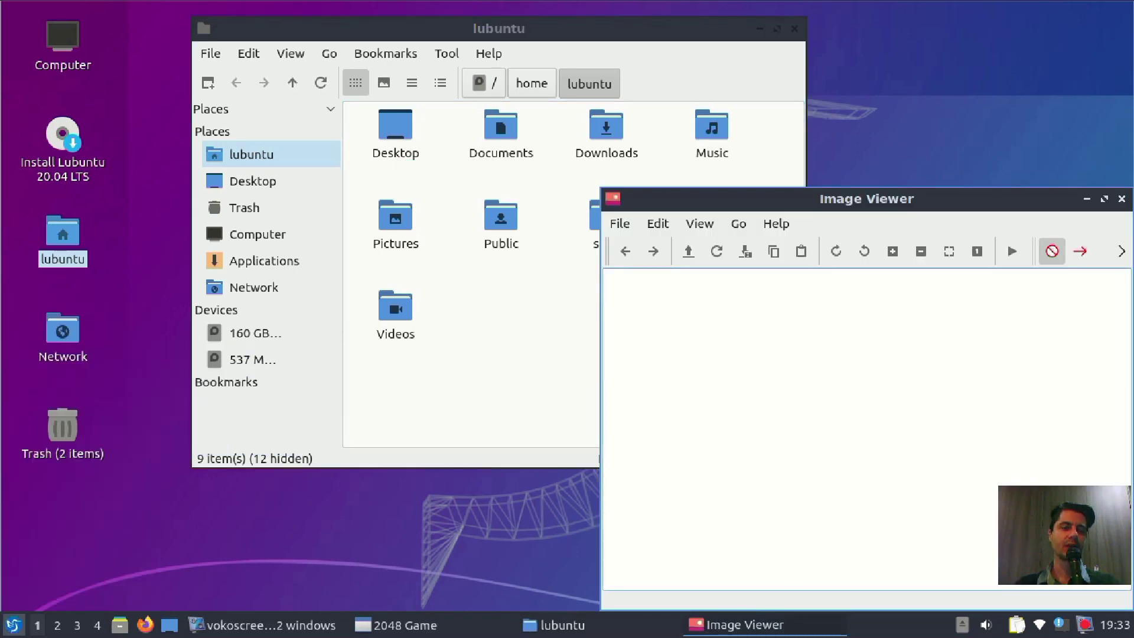
Step: Launch the ScreenGrab screenshot tool and move its window toward the upper part of the desktop
click(13, 624)
mouse_move(62, 401)
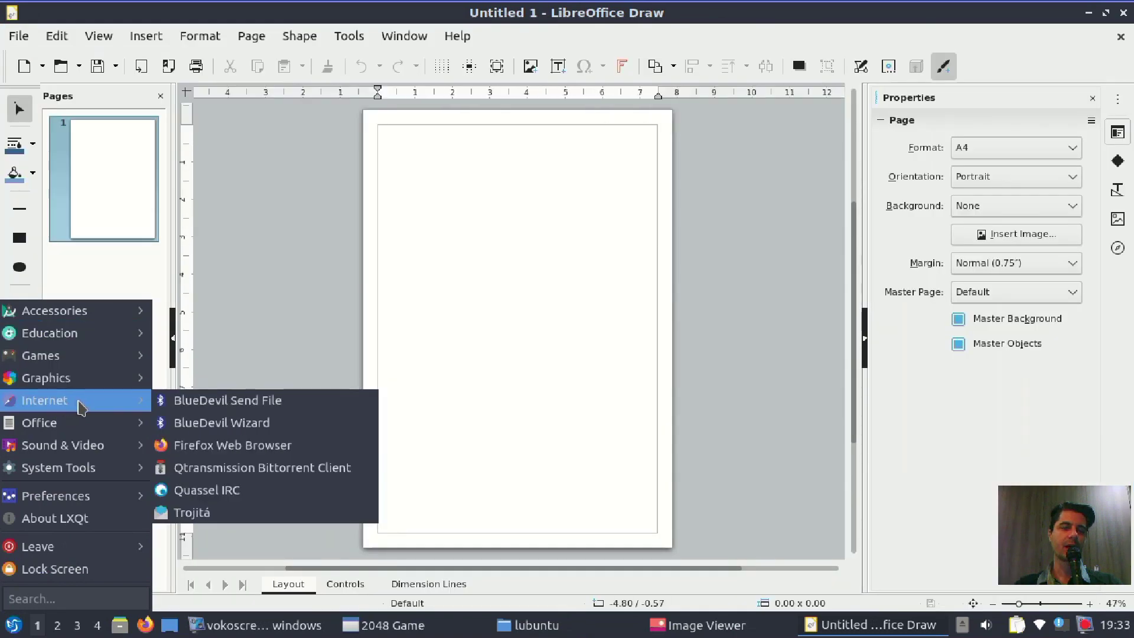
click(177, 420)
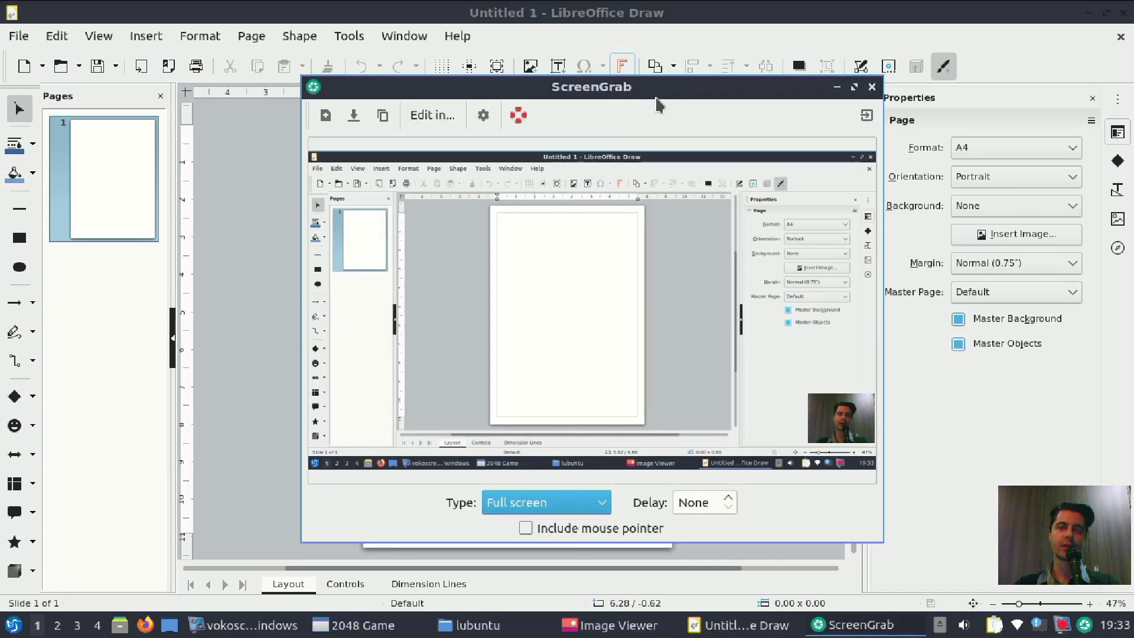
drag(653, 95, 412, 54)
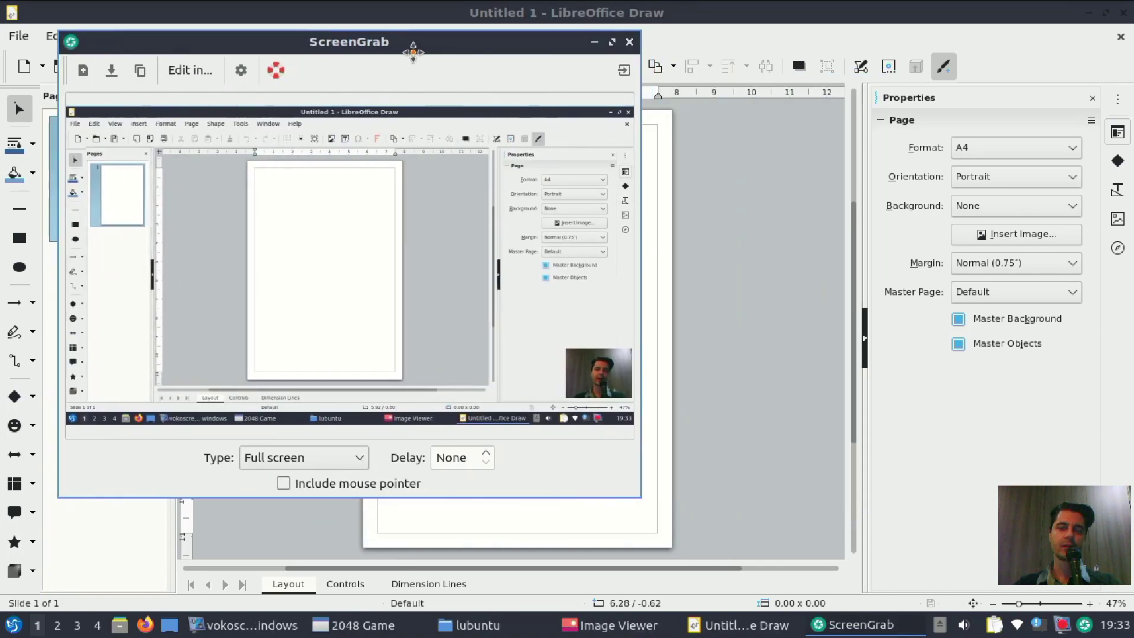
Step: Launch LibreOffice Calc with a blank spreadsheet
click(13, 625)
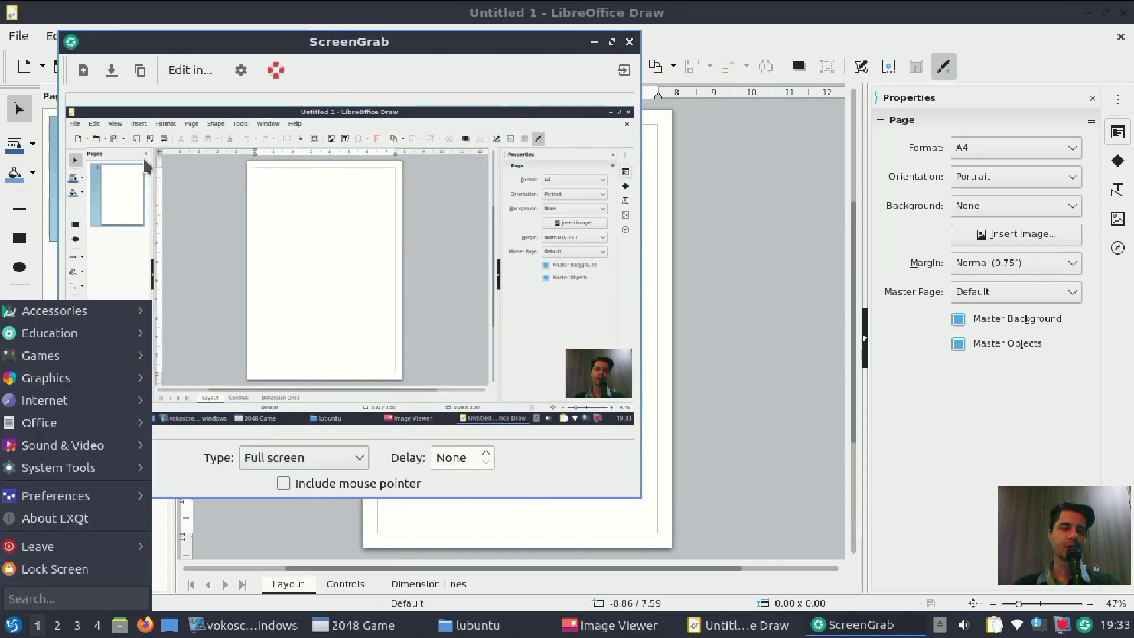
mouse_move(118, 423)
click(264, 466)
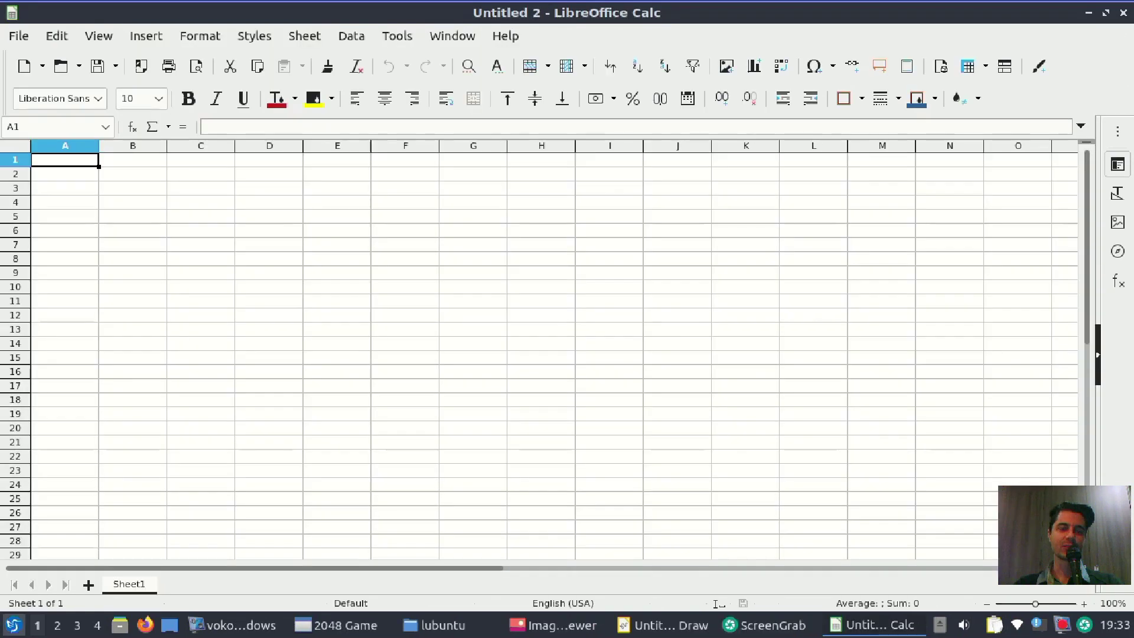
Step: Launch LibreOffice Writer with a blank document from the office applications
click(13, 624)
mouse_move(70, 390)
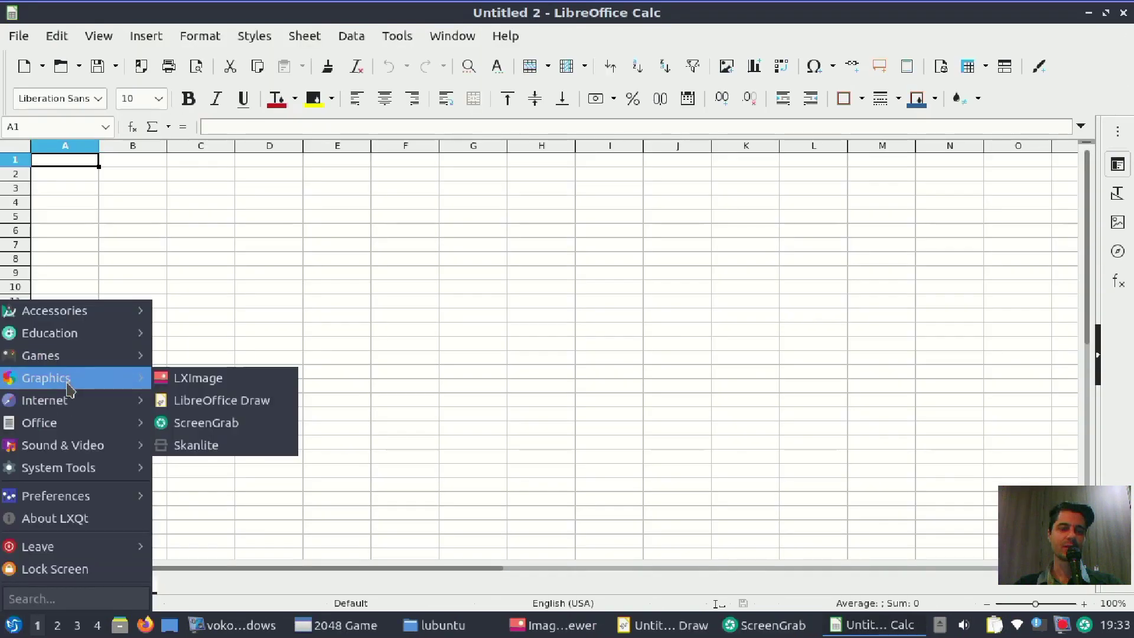
mouse_move(90, 424)
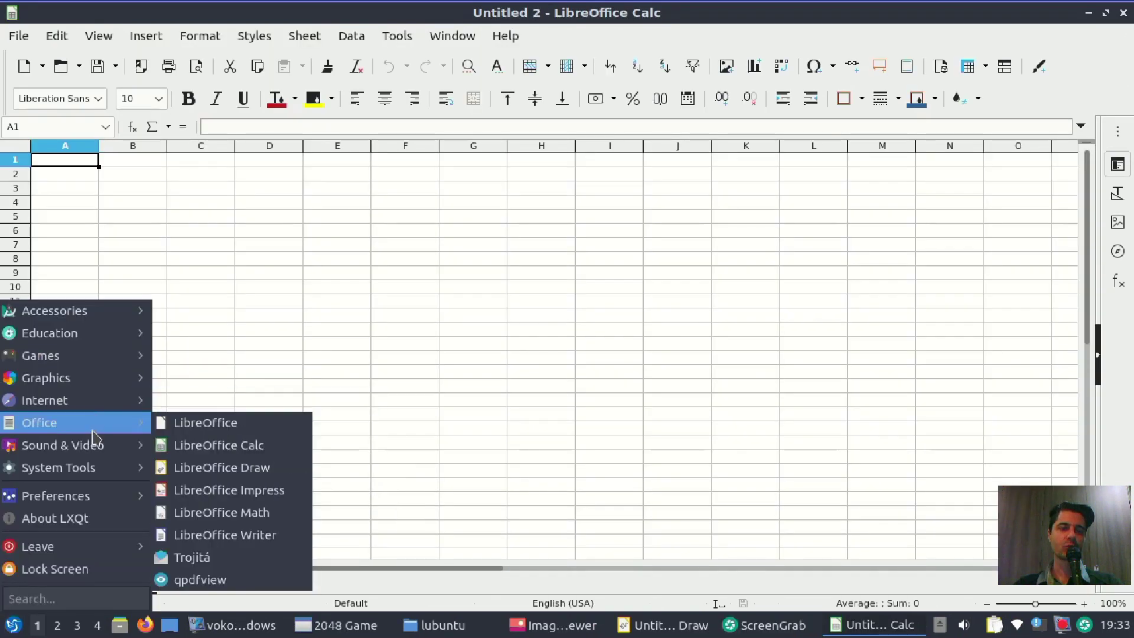
click(267, 541)
Step: Launch VLC media player from the sound and video applications
click(13, 625)
mouse_move(100, 426)
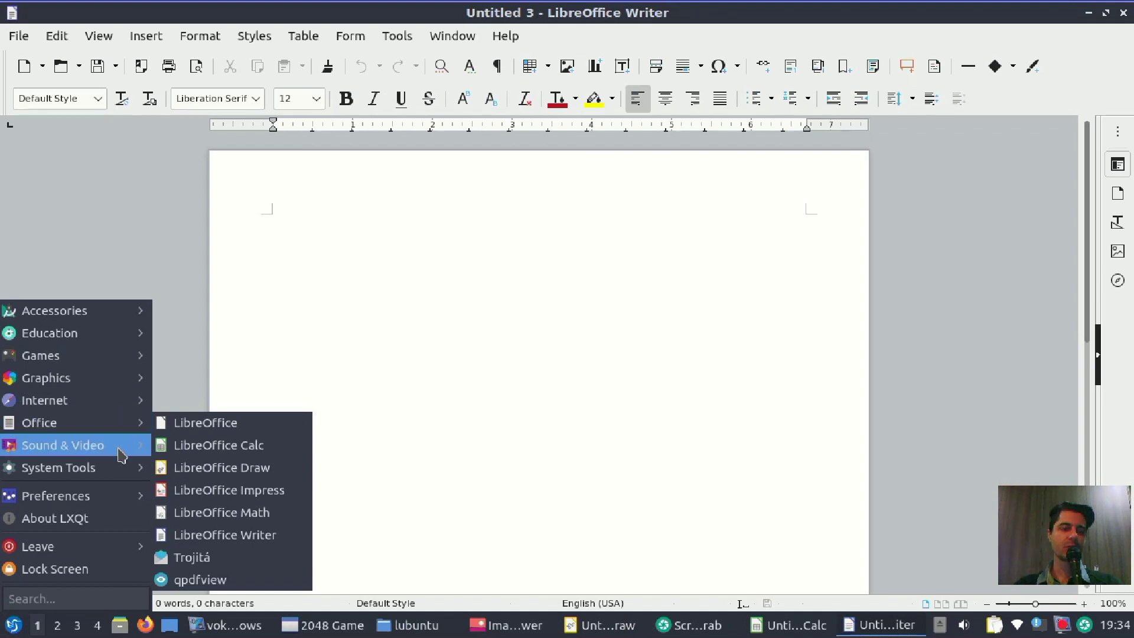
mouse_move(121, 455)
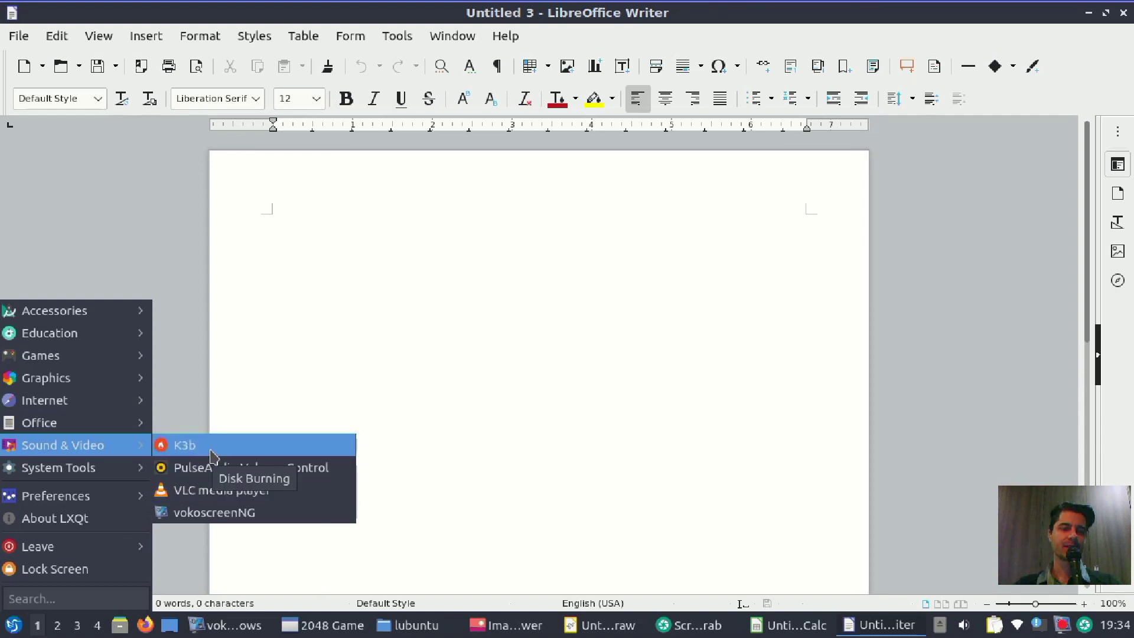
click(228, 492)
click(703, 455)
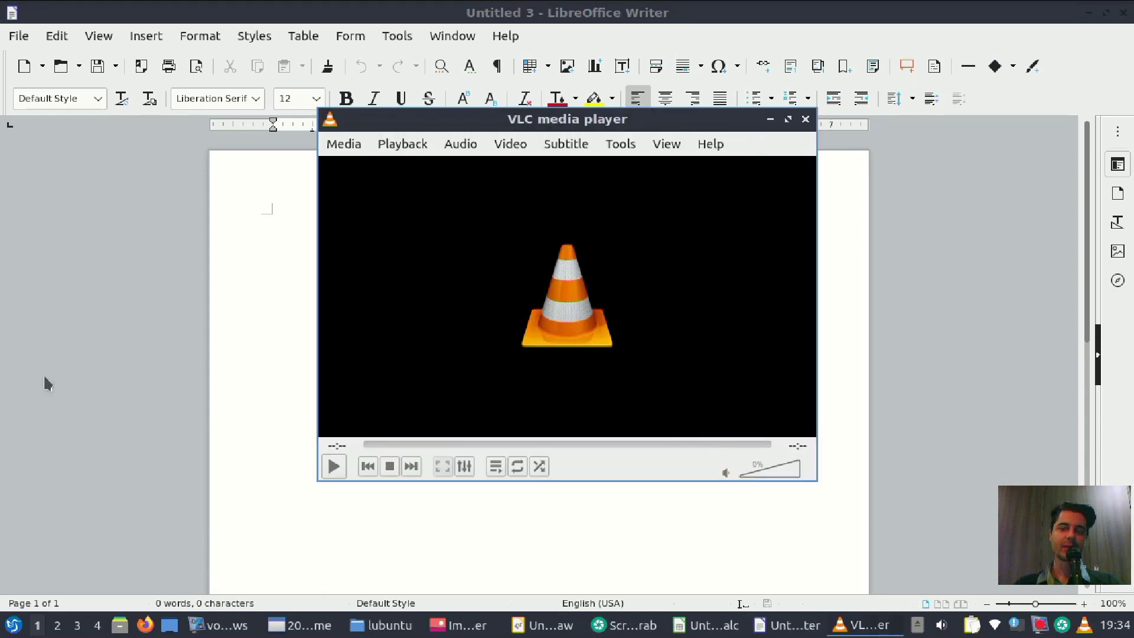
Step: Open the LXQt Configuration Center from the preferences and move its window up toward the middle of the desktop
click(13, 625)
mouse_move(89, 478)
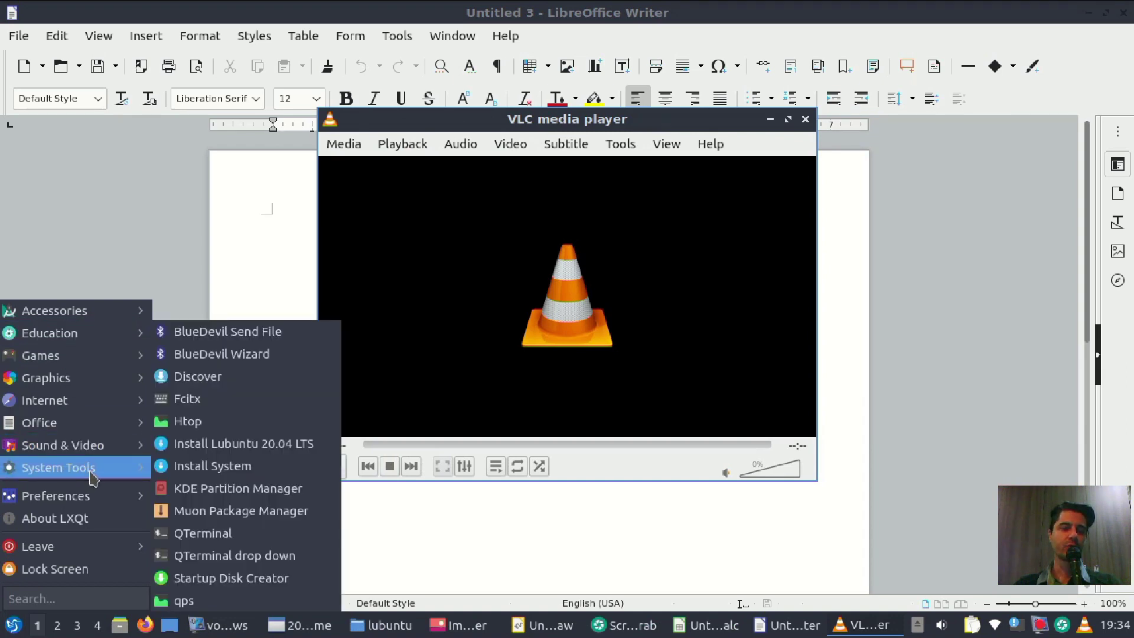
mouse_move(115, 495)
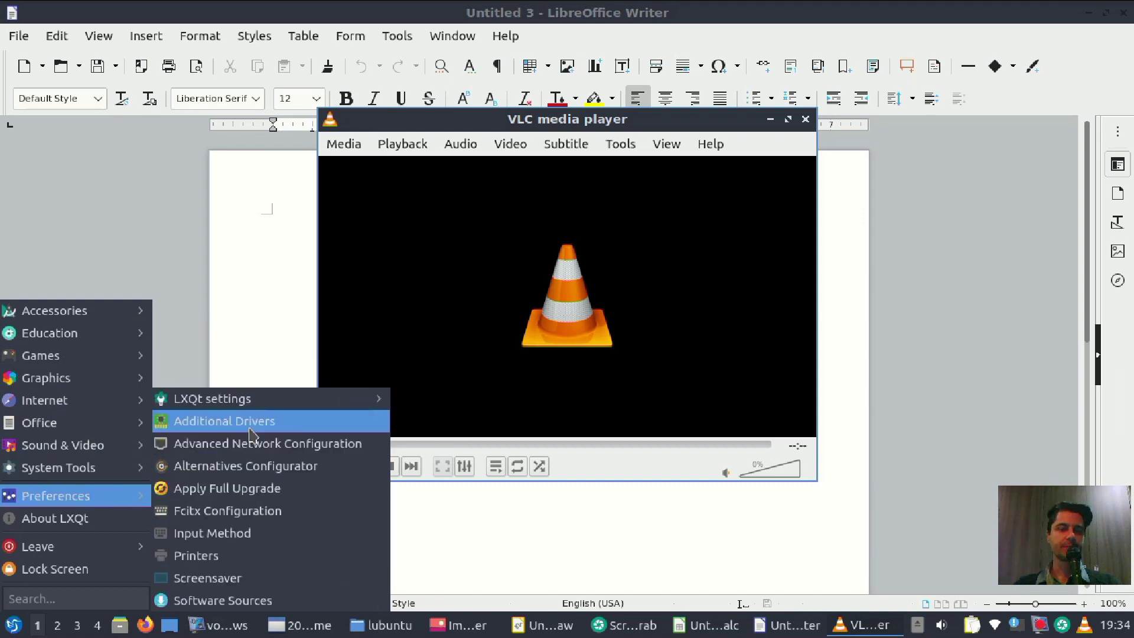
mouse_move(269, 406)
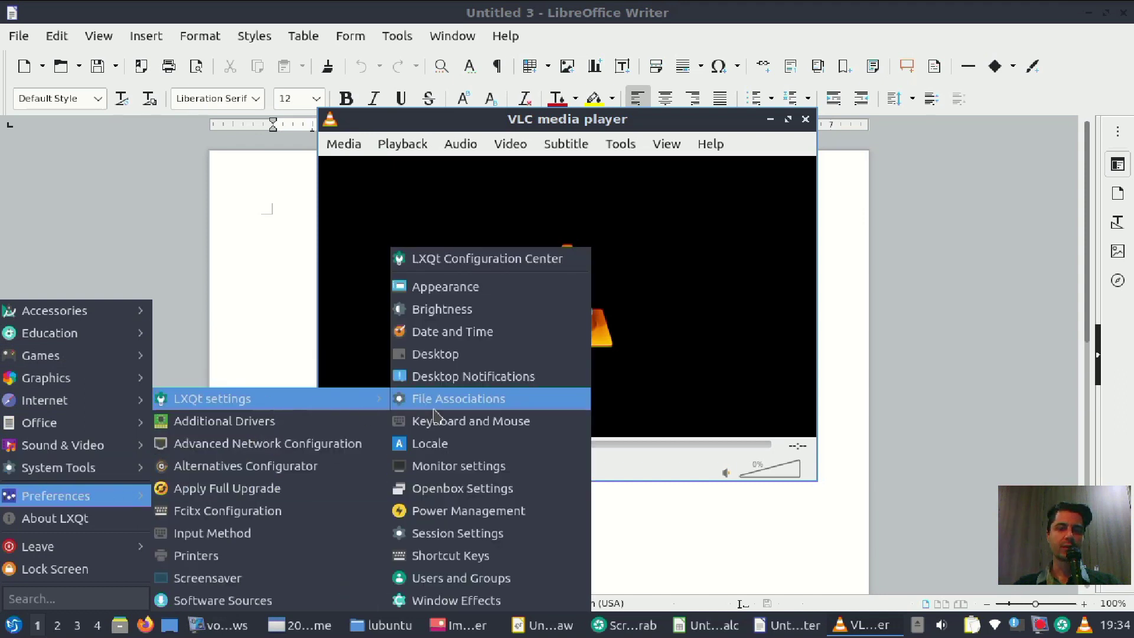
click(527, 268)
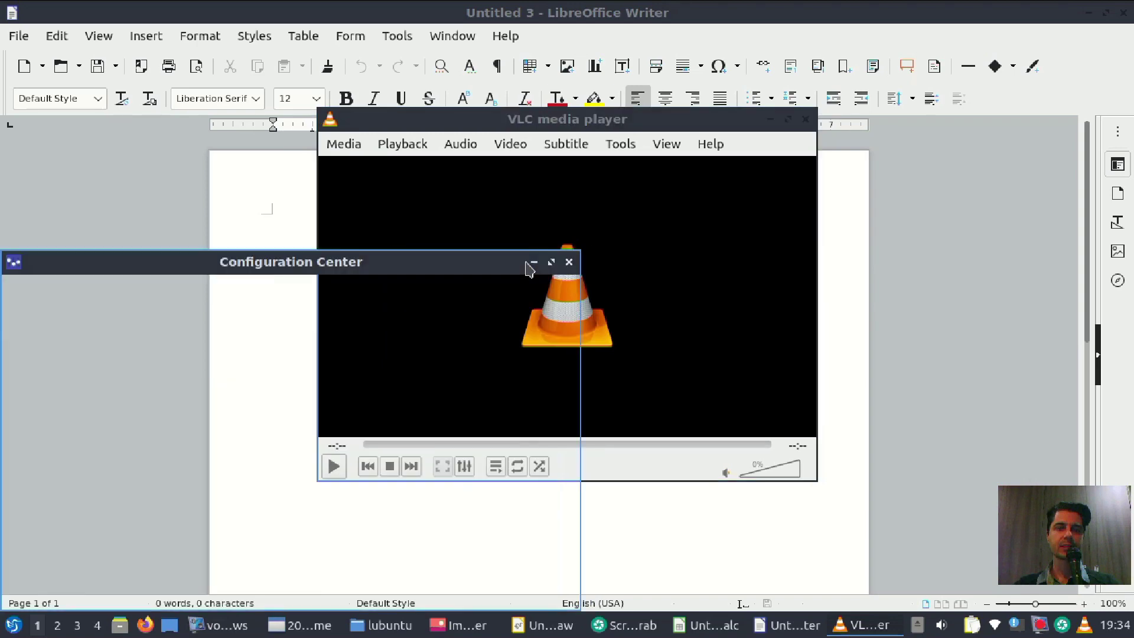
drag(411, 254, 648, 101)
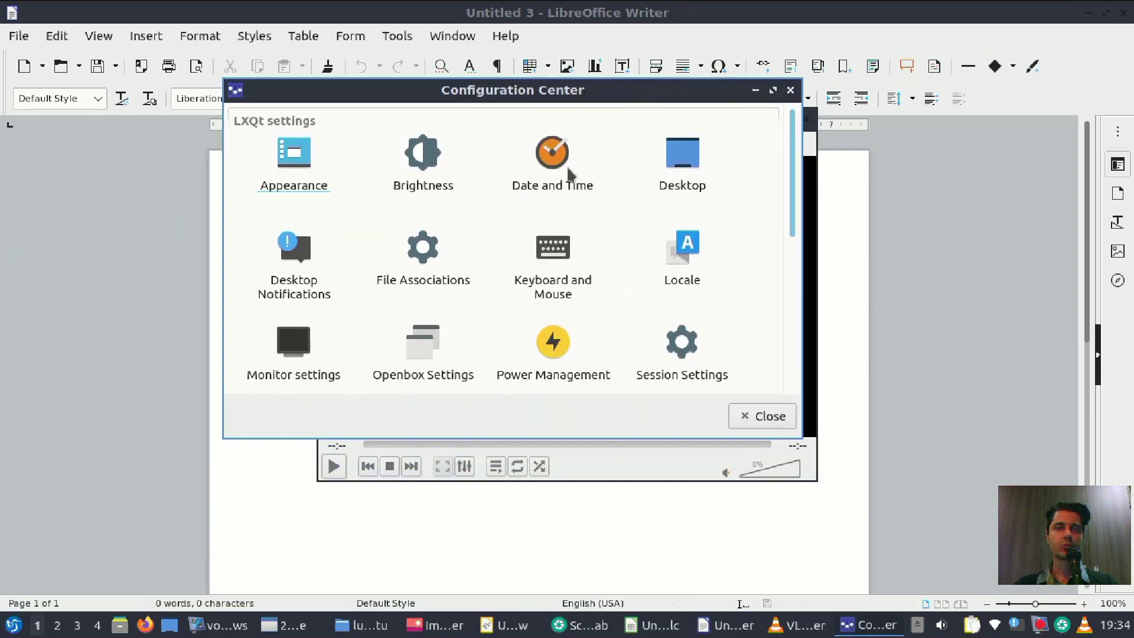
Step: Look through the LXQt and system settings offered in the Configuration Center
scroll(516, 169, down, 5)
scroll(515, 169, up, 5)
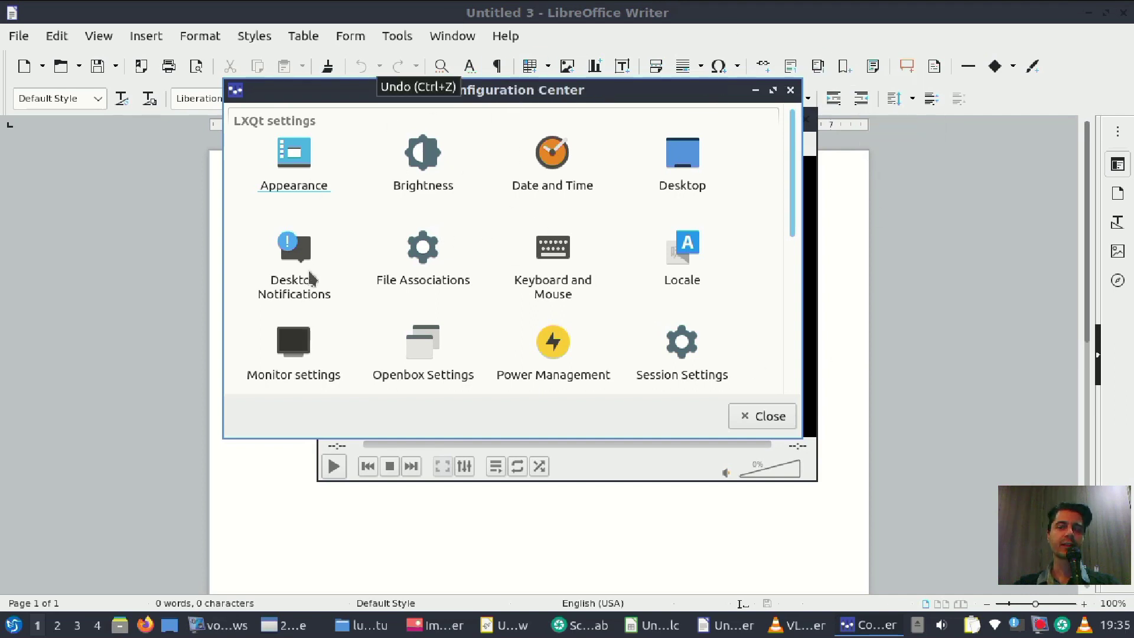
click(501, 64)
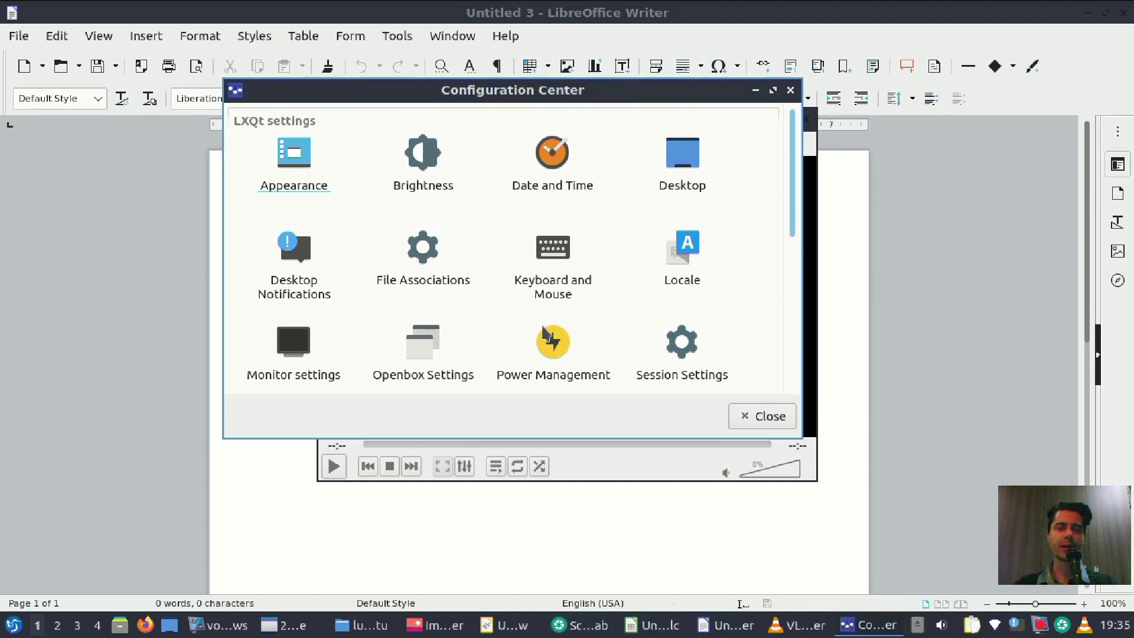
scroll(405, 286, down, 5)
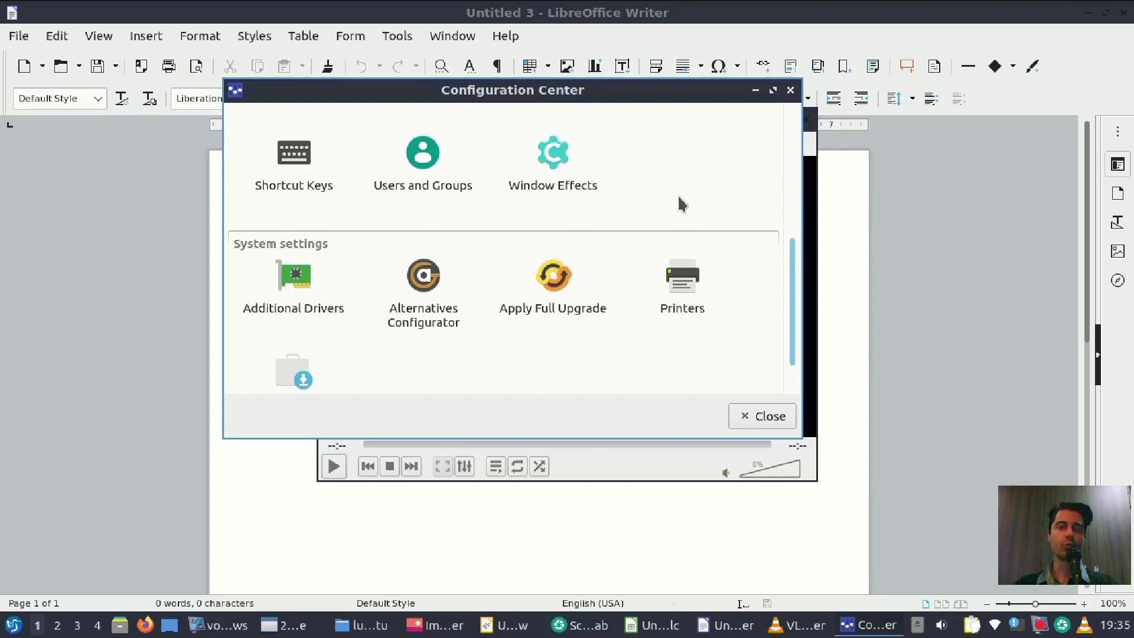
scroll(650, 228, up, 5)
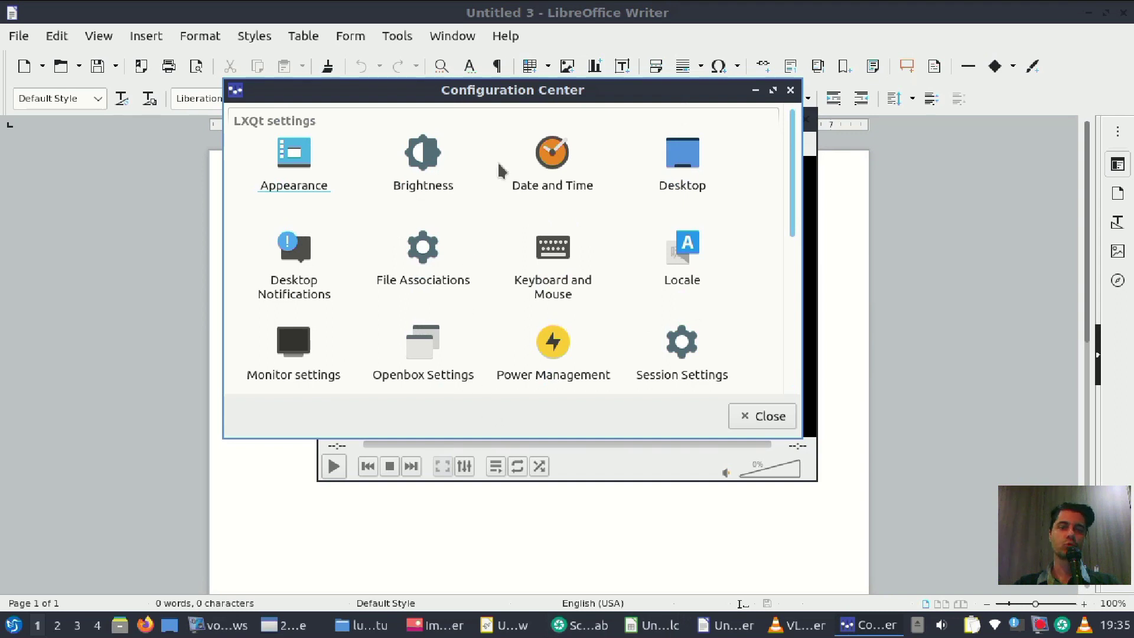
Step: Open the Appearance settings, review the LXQt theme, font, cursor and widget style sections, and close them
click(289, 169)
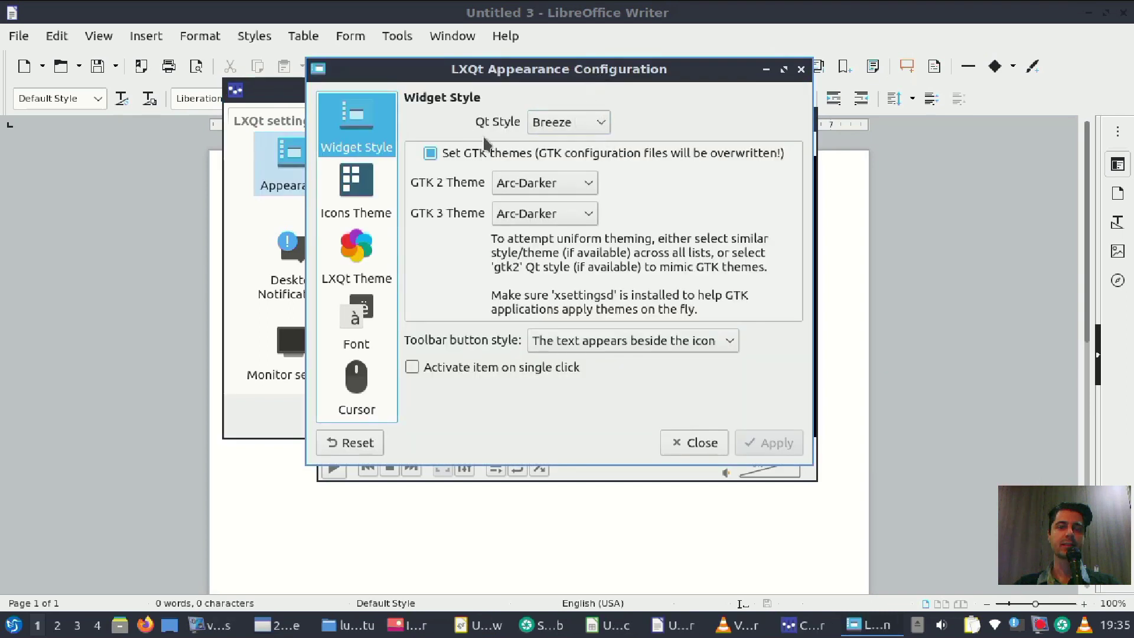
click(374, 217)
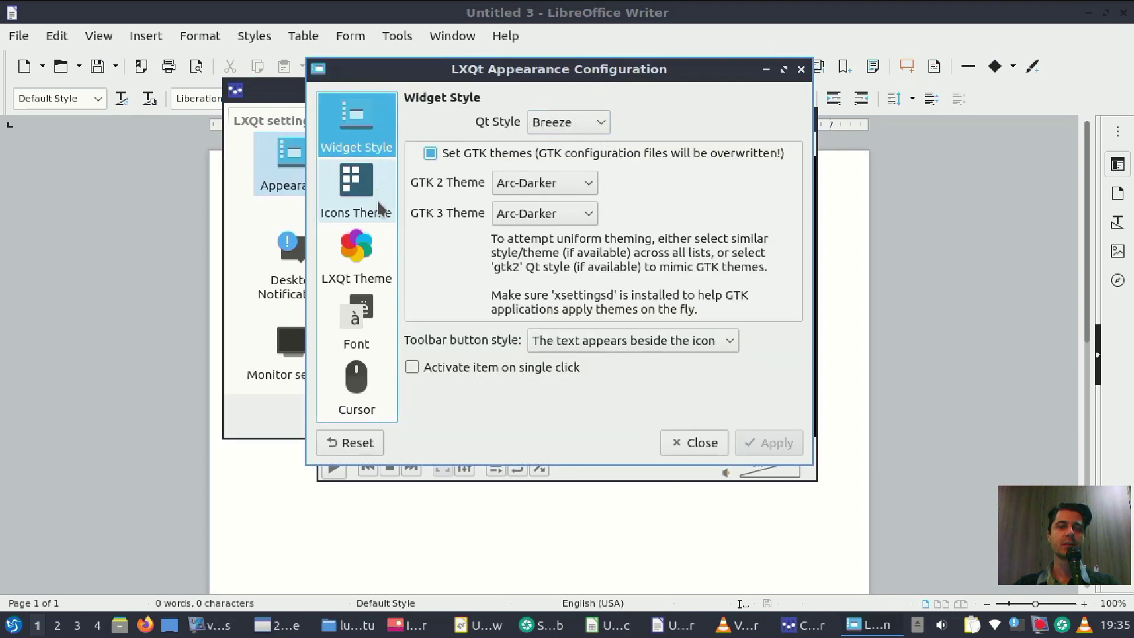
click(370, 253)
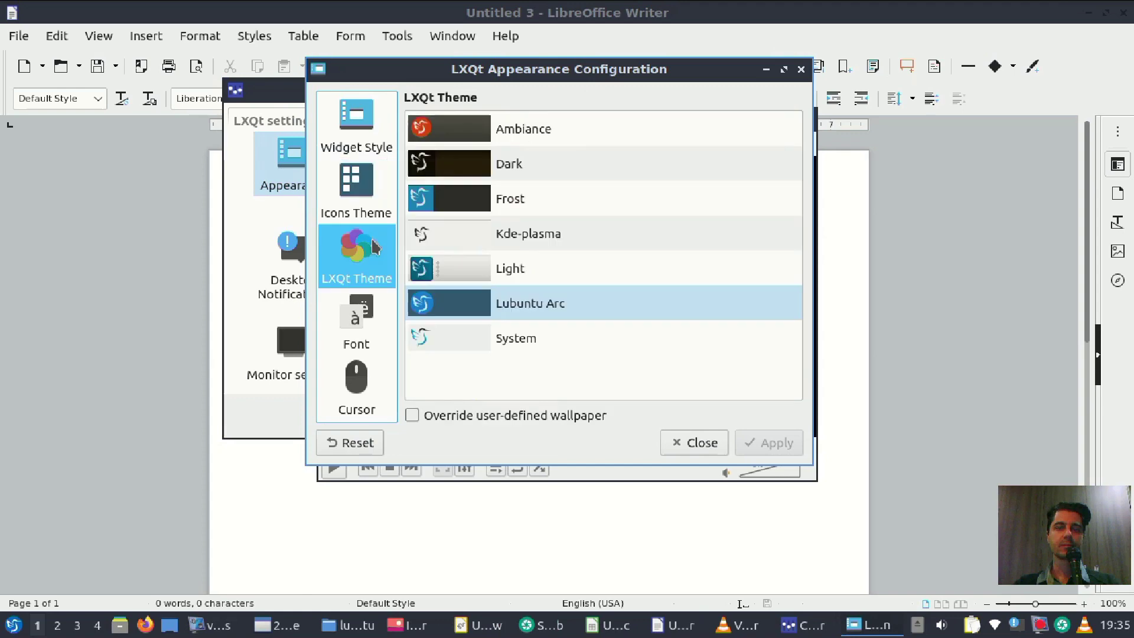
click(370, 308)
click(357, 381)
click(370, 106)
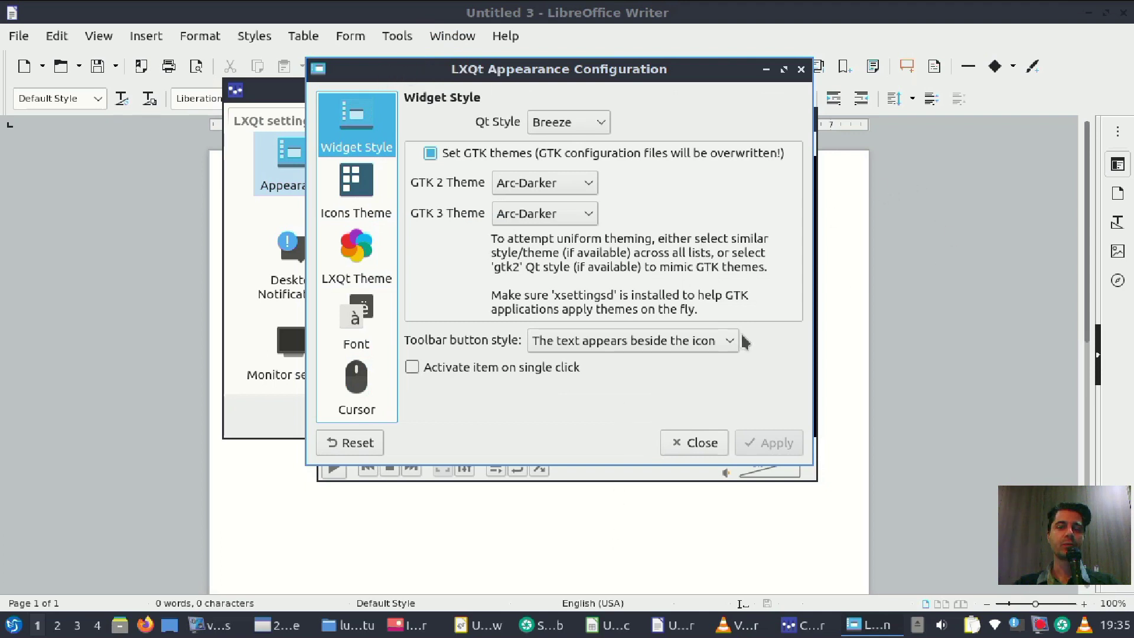
click(711, 451)
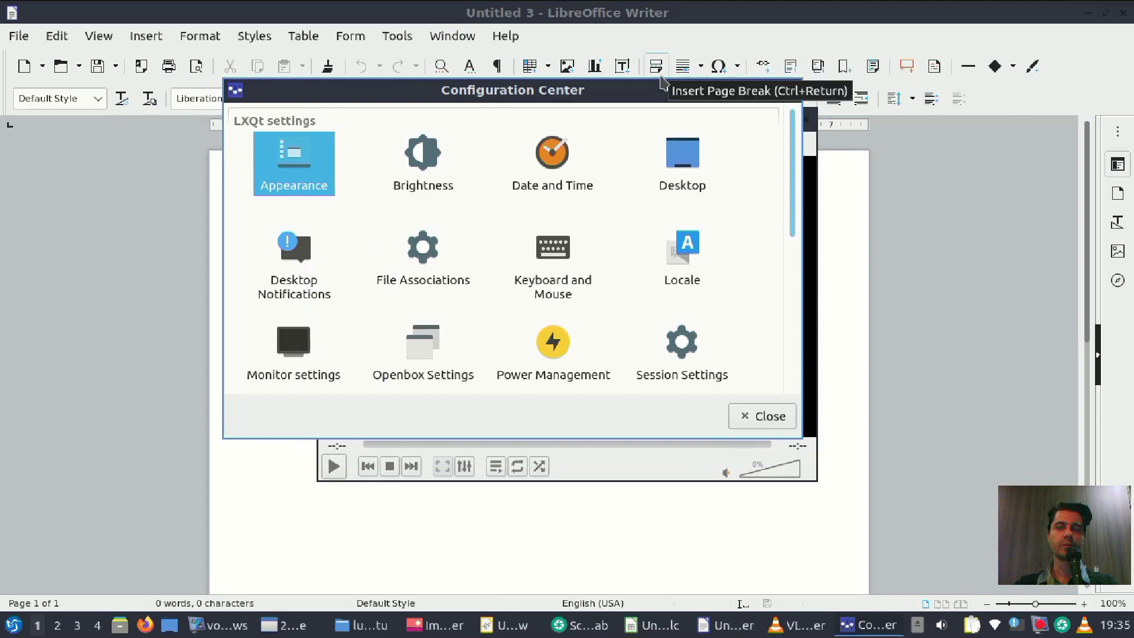
Step: Move the Configuration Center window slightly lower, check the Printers tool among the system settings, and close that tool
drag(630, 91, 569, 158)
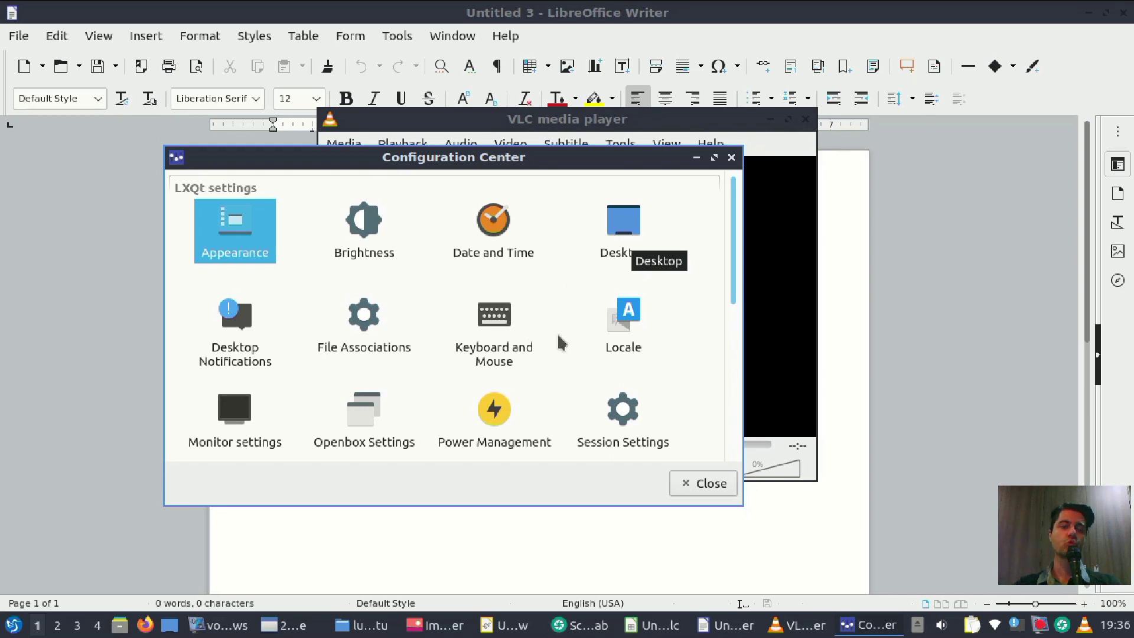
drag(734, 253, 757, 419)
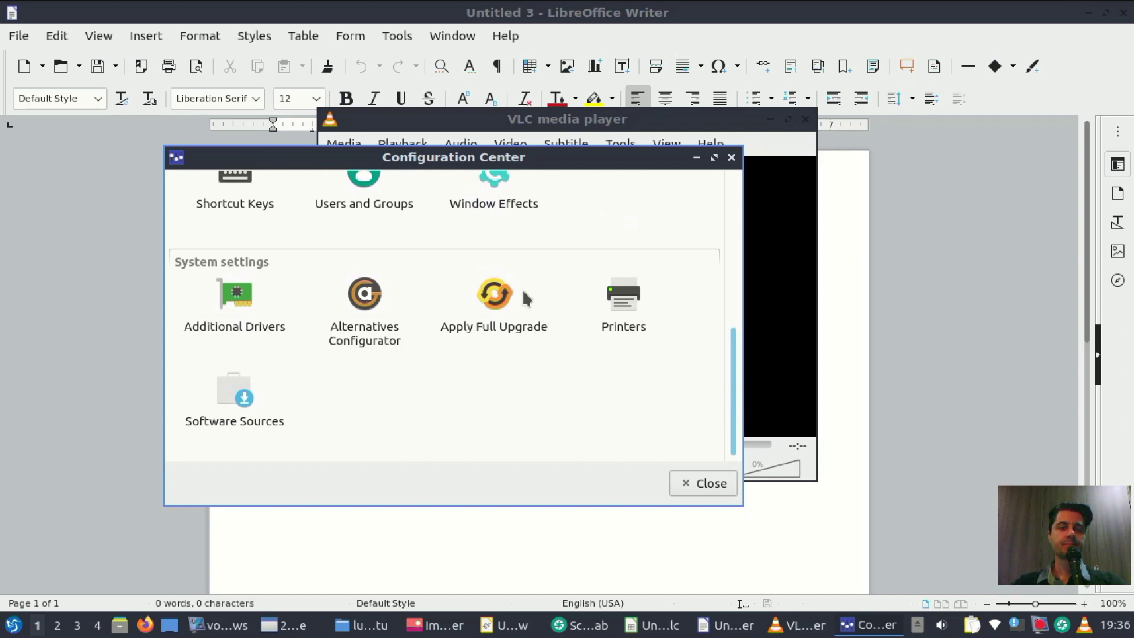
click(638, 320)
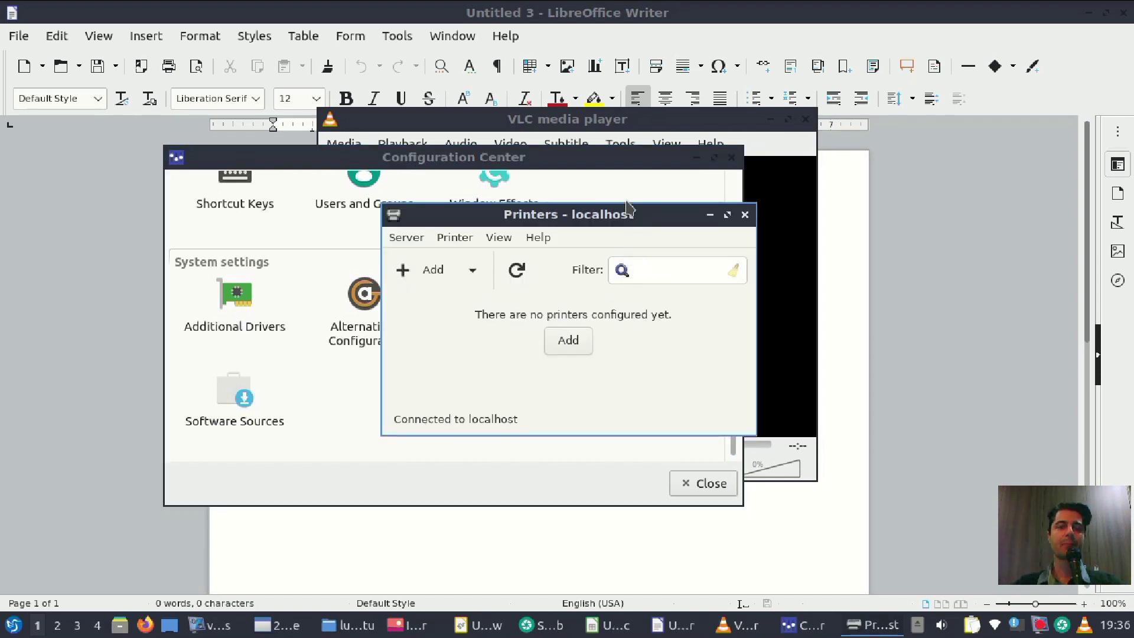
drag(628, 215, 551, 157)
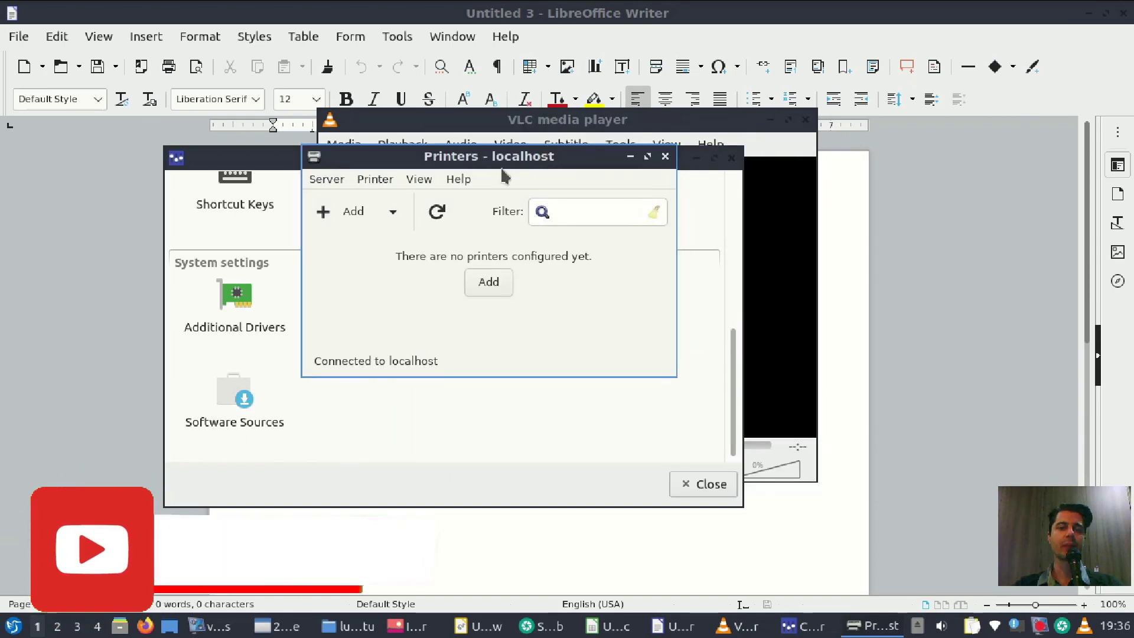
click(665, 156)
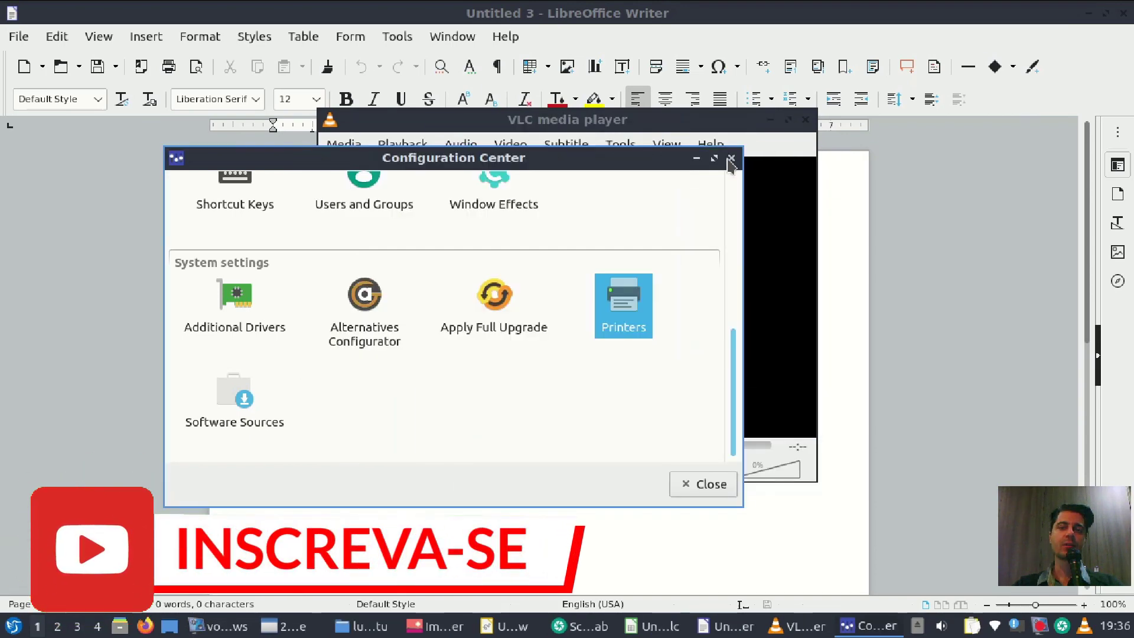
Step: Close the Configuration Center, VLC media player, and the LibreOffice Writer, Calc and Draw windows
click(730, 158)
click(805, 119)
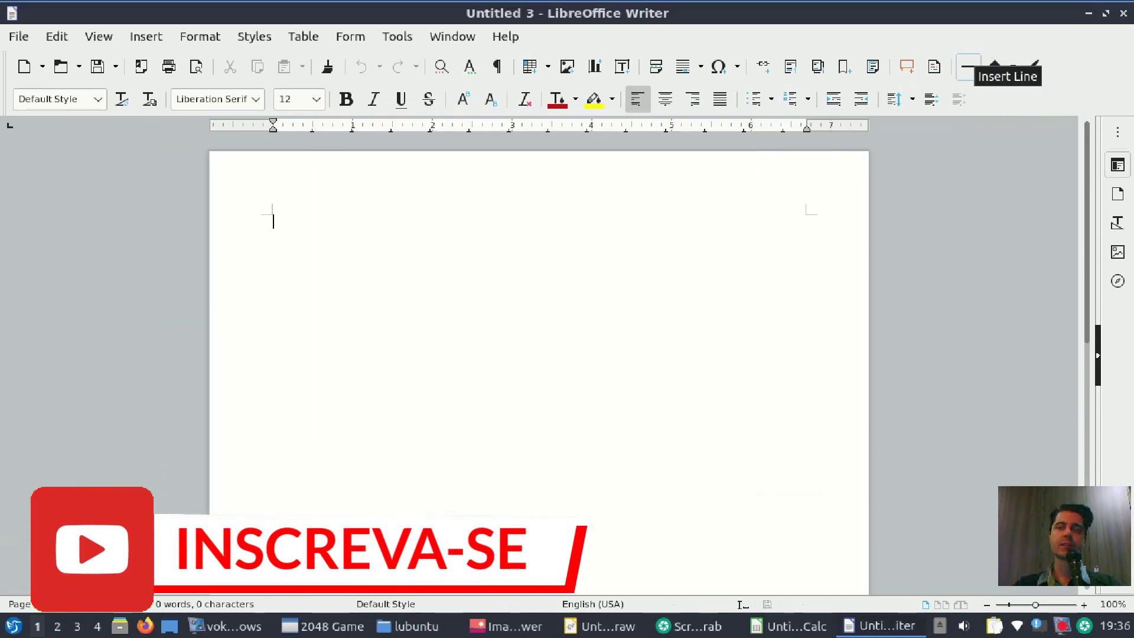
click(1121, 14)
click(1121, 14)
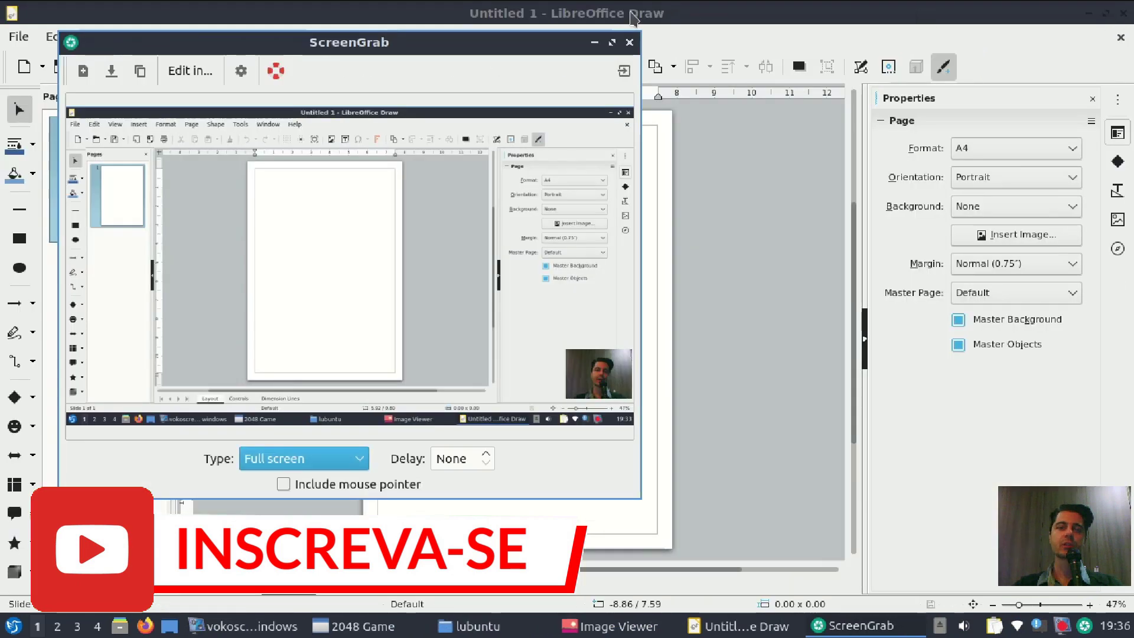
click(644, 47)
click(1123, 22)
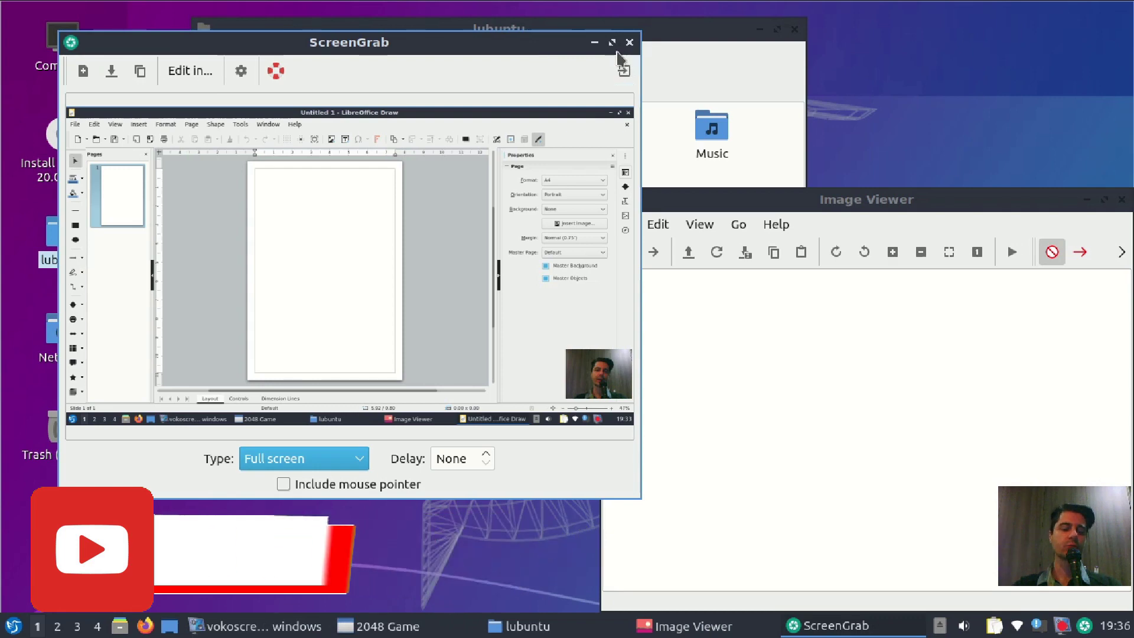
Step: Cycle through the remaining open windows with the window switcher
key(alt+Tab)
key(alt+Tab)
key(alt+Tab)
key(alt+Tab)
key(alt+Tab)
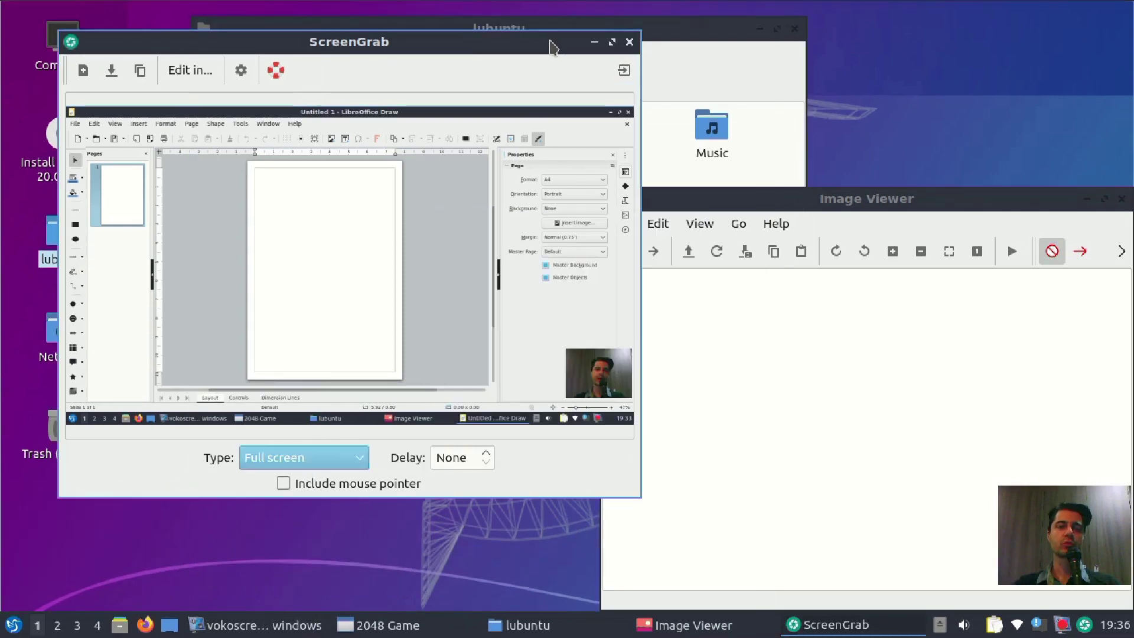
Step: Shift the ScreenGrab window, capture a new full-screen screenshot to the clipboard, and check the notification history
drag(567, 38, 631, 58)
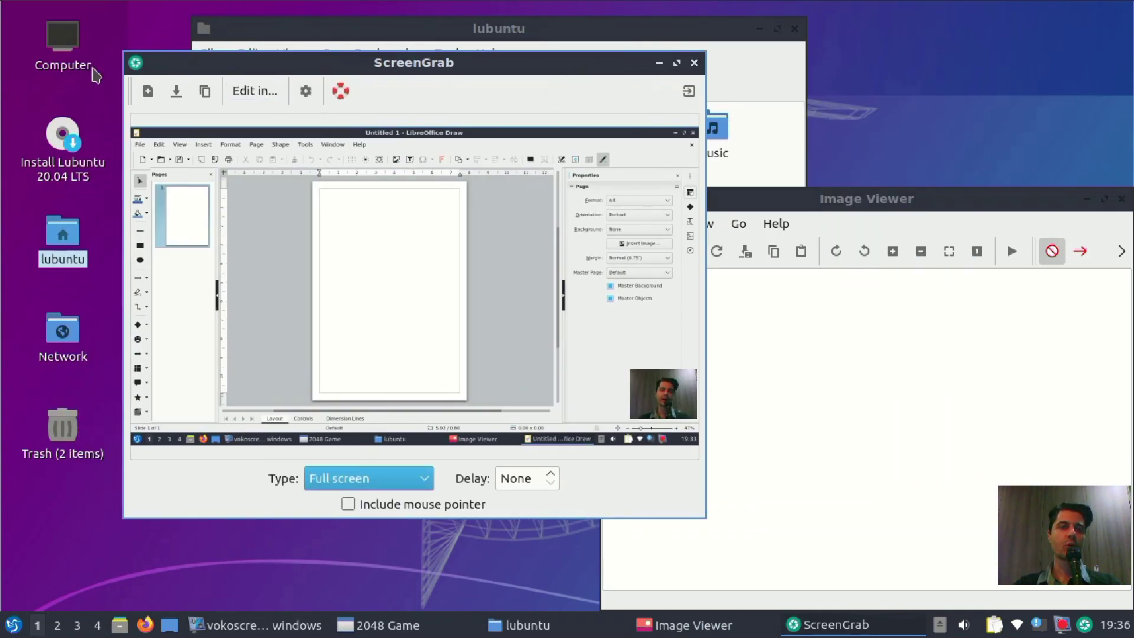
key(ctrl+n)
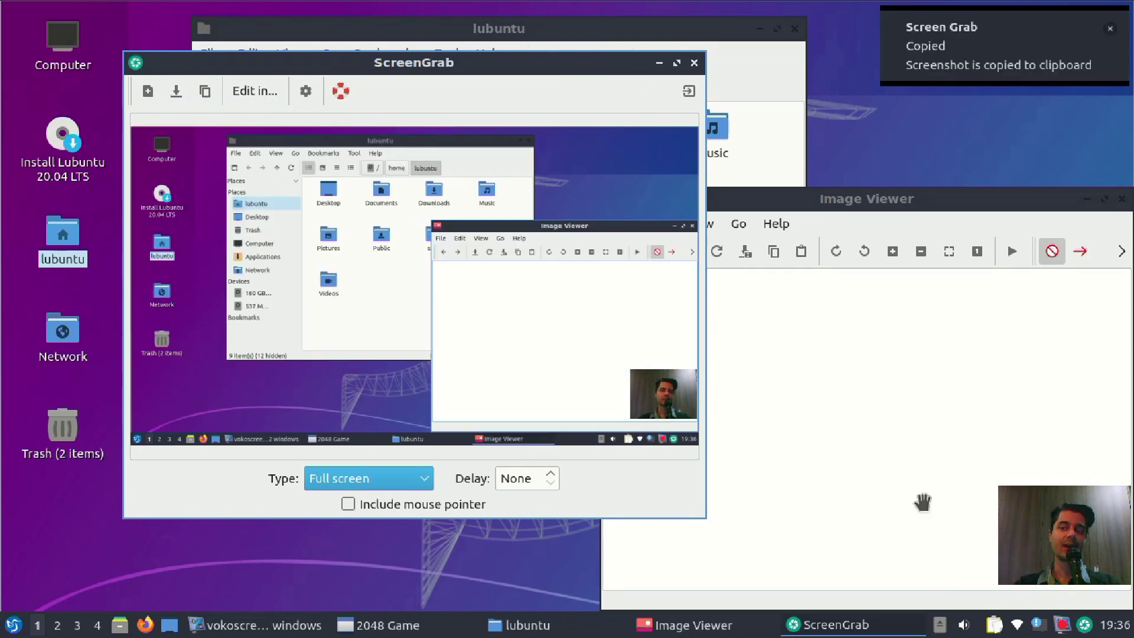
click(1037, 624)
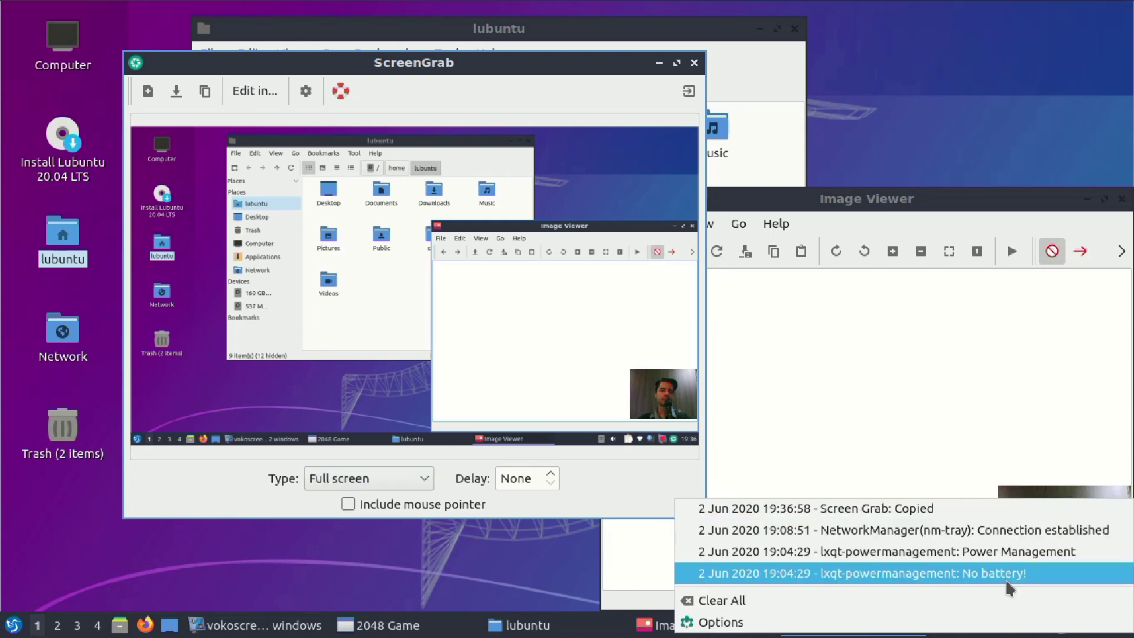
click(948, 110)
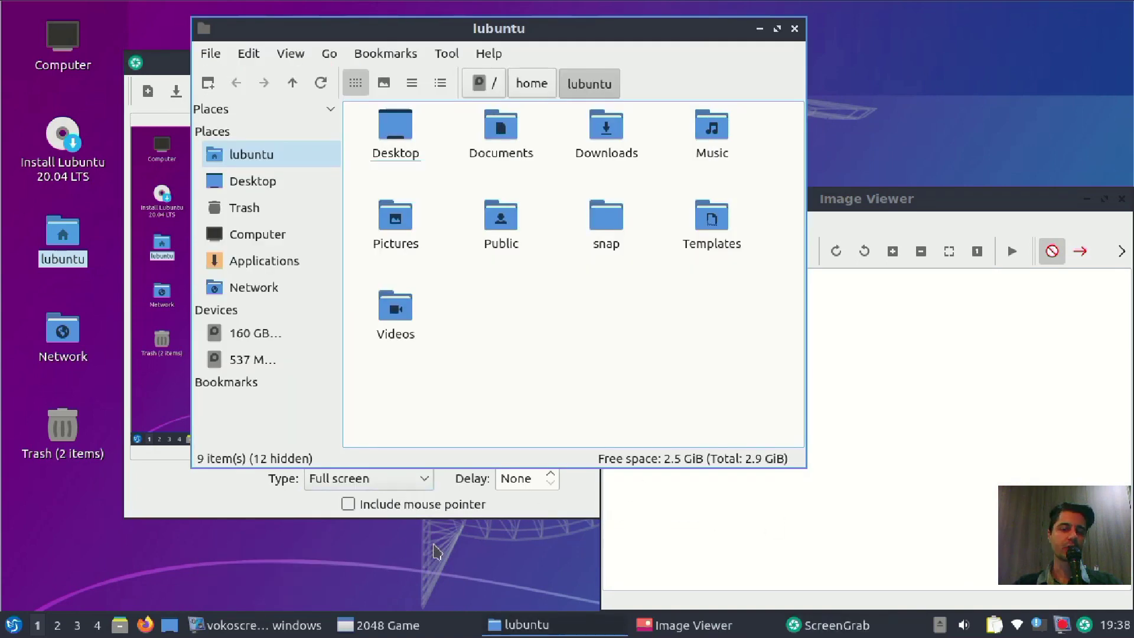
Step: Launch LibreOffice Draw with a blank drawing from the graphics applications
click(436, 538)
click(13, 624)
mouse_move(74, 383)
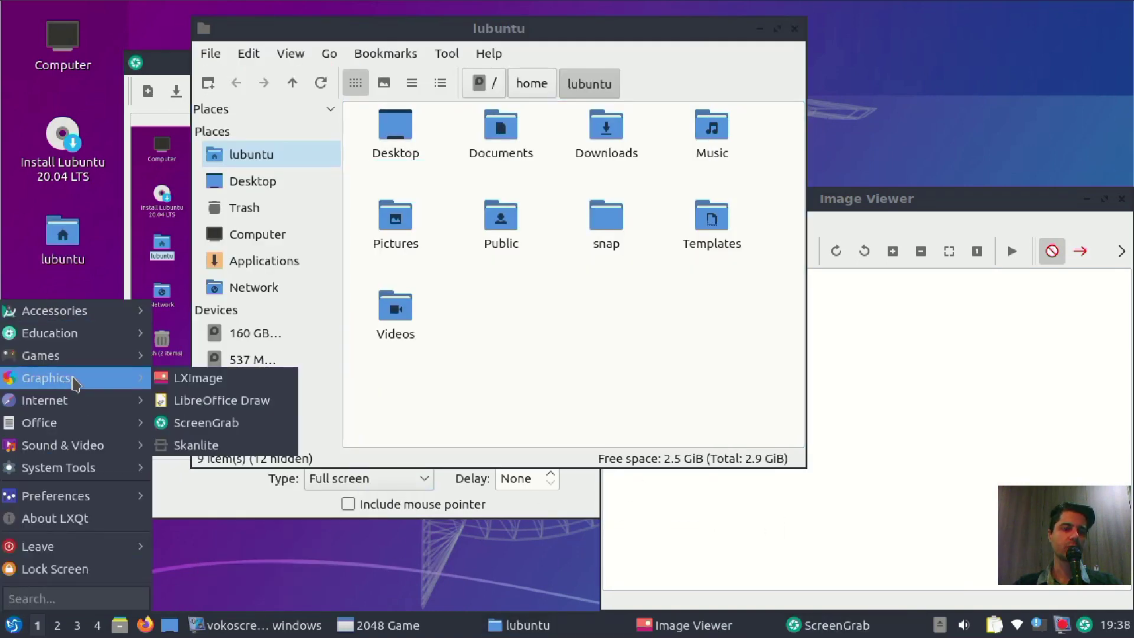
click(207, 400)
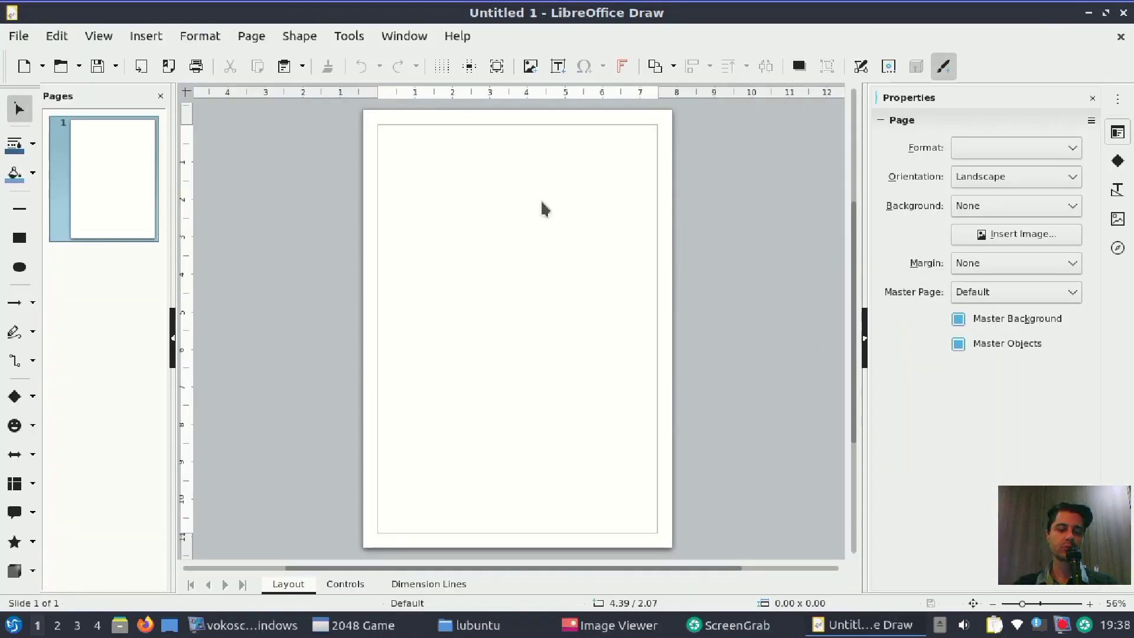
Step: Paste the copied screenshot into the drawing and move it to about 0.87 / 2.44 on the page
key(ctrl+v)
drag(570, 331, 633, 234)
drag(637, 163, 588, 276)
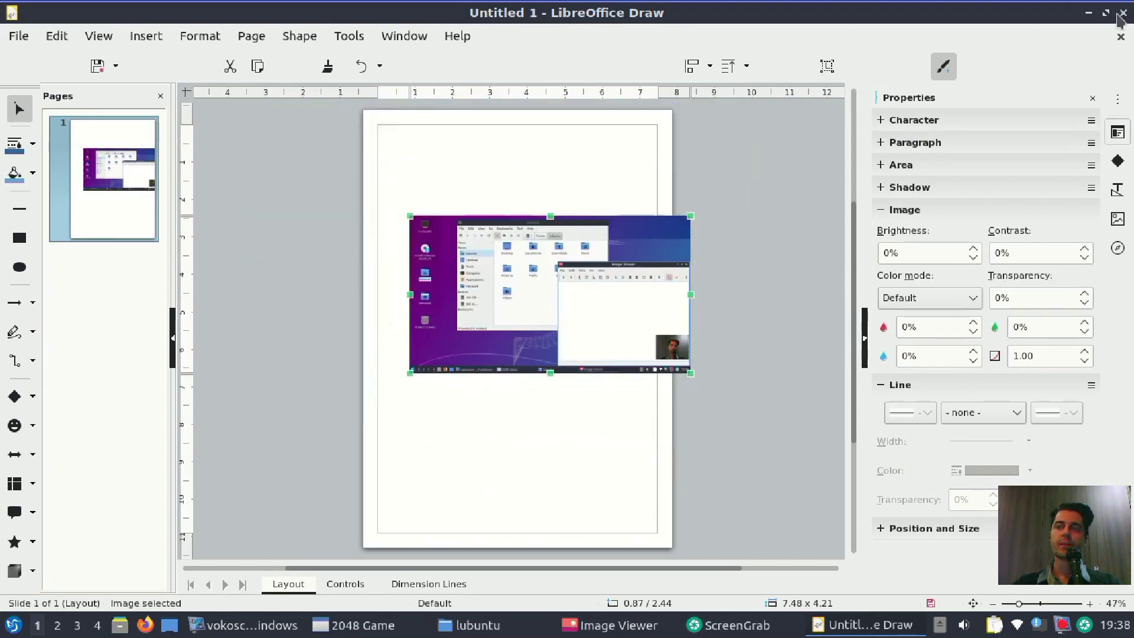
Step: Close LibreOffice Draw without saving the drawing, along with the lubuntu file manager and ScreenGrab windows
click(1121, 17)
click(645, 367)
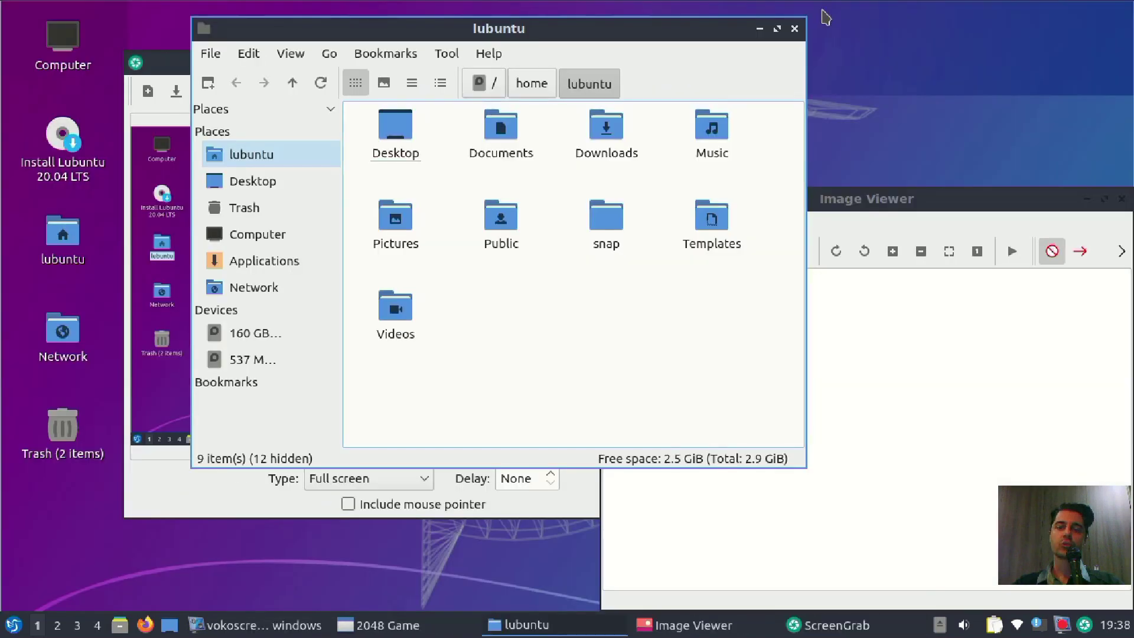
click(797, 29)
click(694, 63)
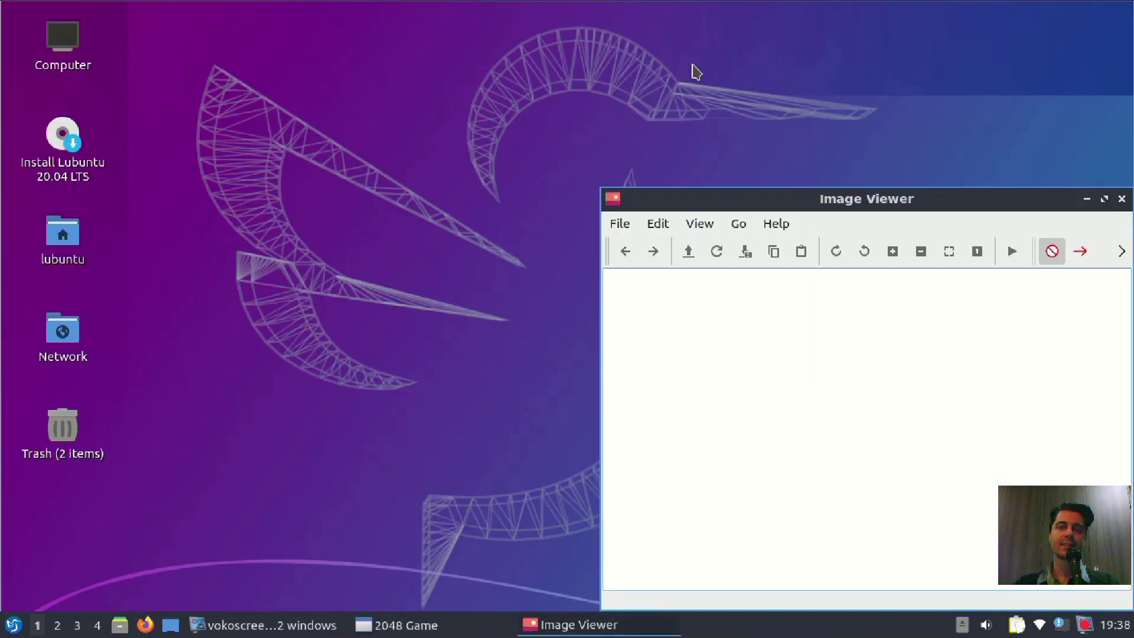
Step: Close the remaining Image Viewer and 2048 Game windows to clear the desktop
drag(883, 201, 587, 106)
click(825, 104)
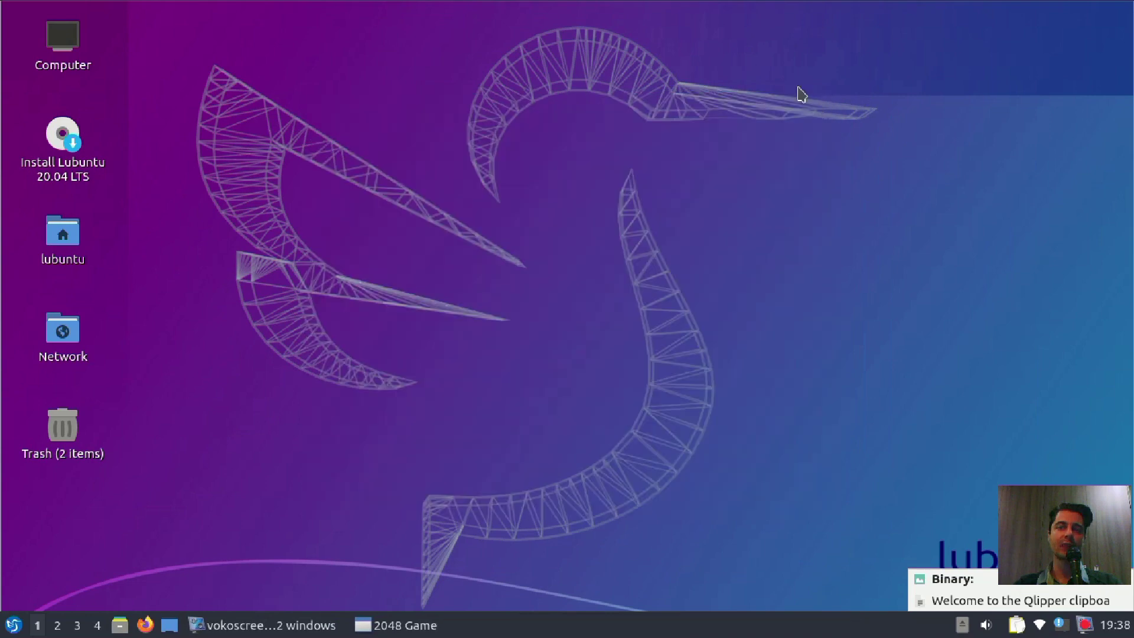
click(483, 625)
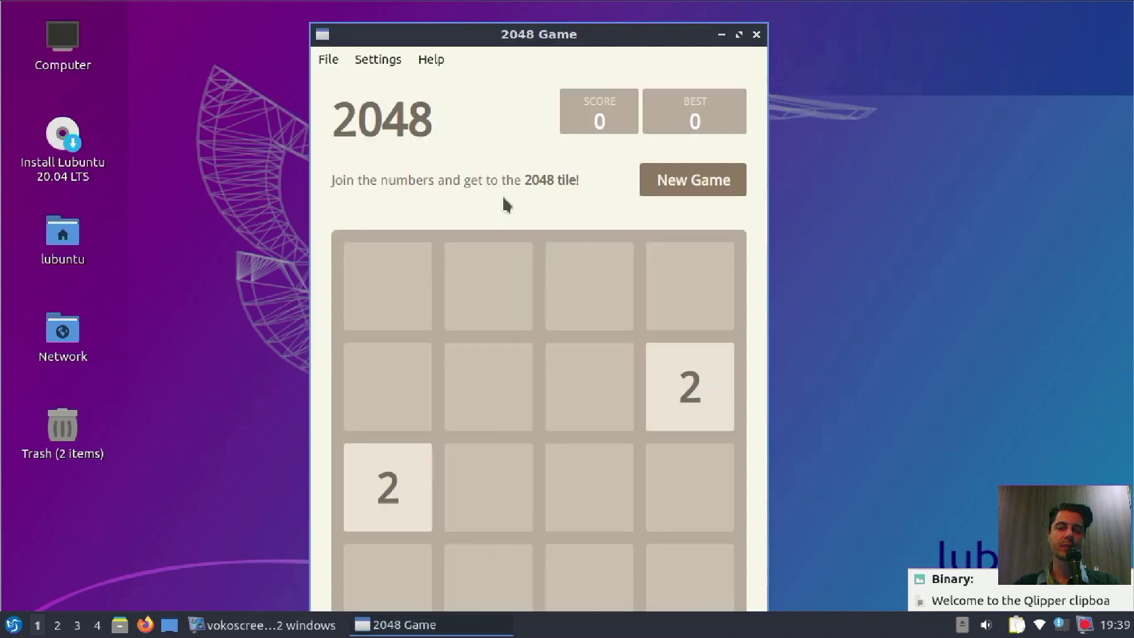
click(749, 33)
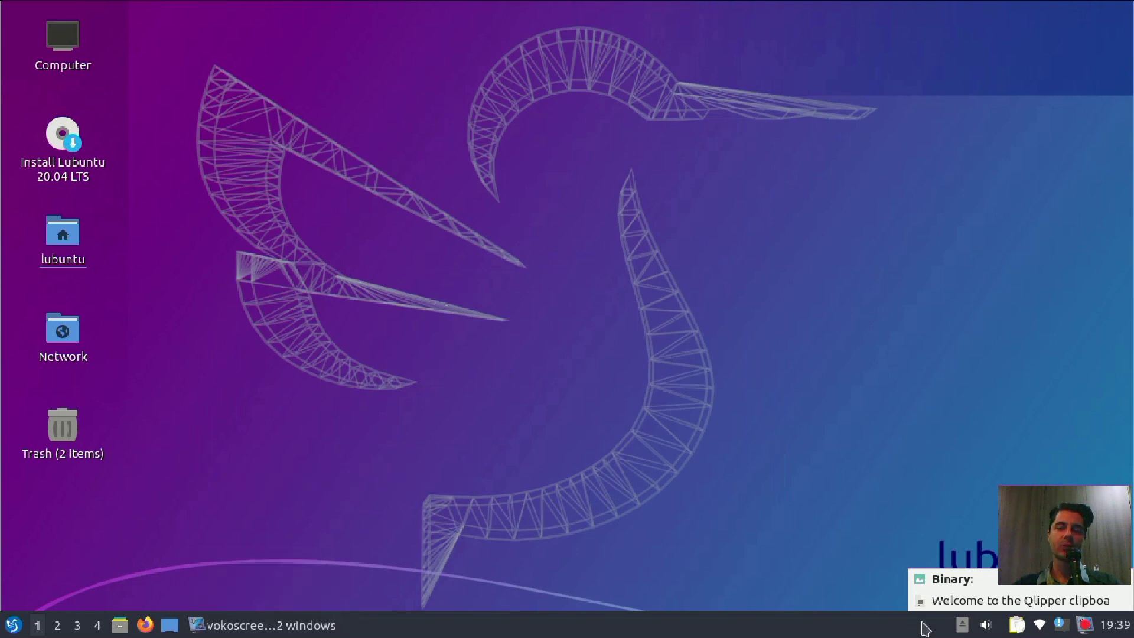
Step: Dismiss the Qlipper clipboard pop-up and list the open vokoscreenNG windows
click(1016, 626)
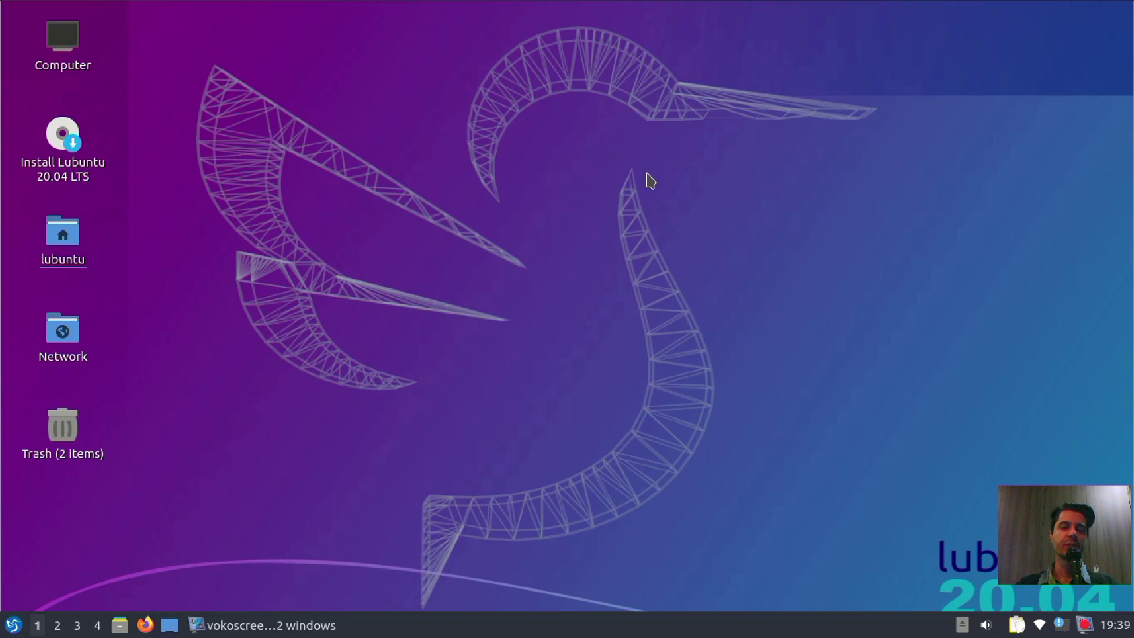
click(260, 625)
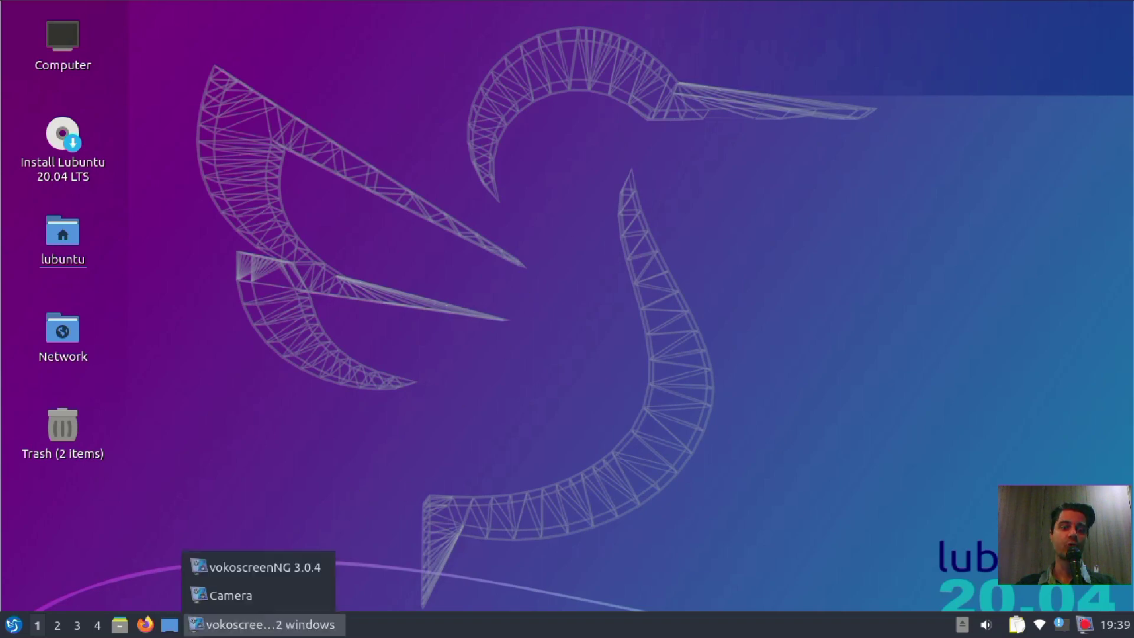